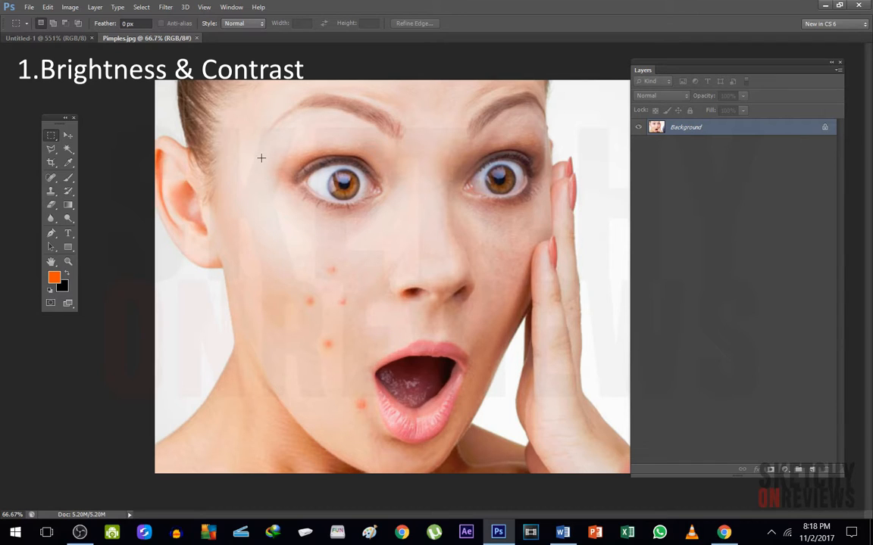
Apply a Brightness/Contrast adjustment to the face photo, setting brightness to 35 and adjusting the contrast
left_click(72, 8)
mouse_move(140, 43)
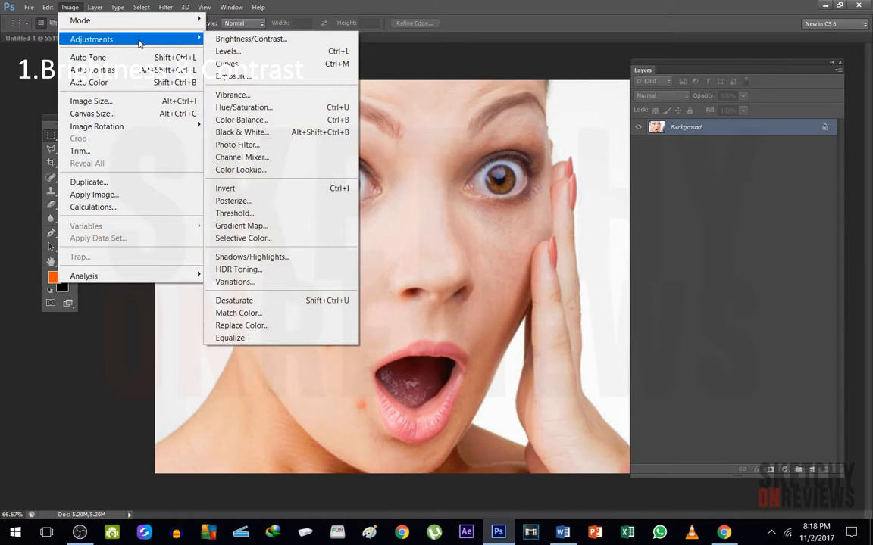
left_click(301, 42)
left_click_drag(554, 181, 556, 207)
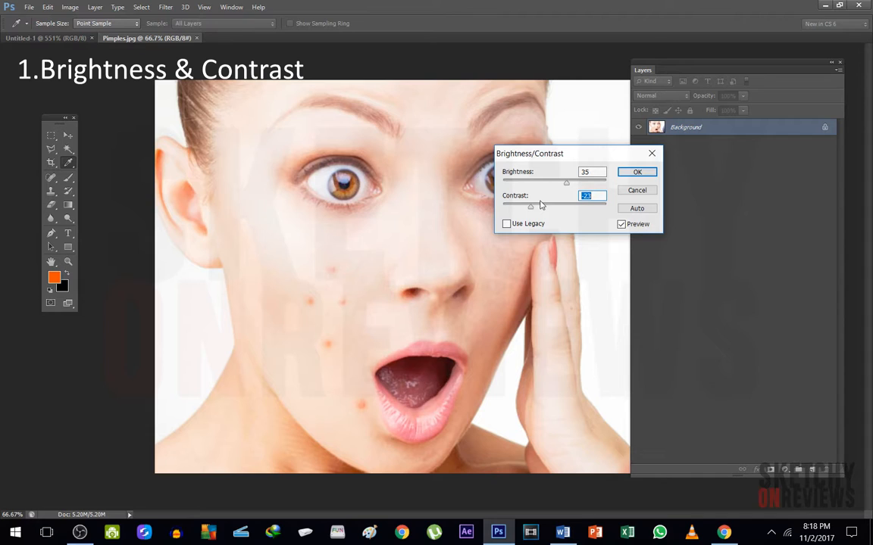
left_click(639, 174)
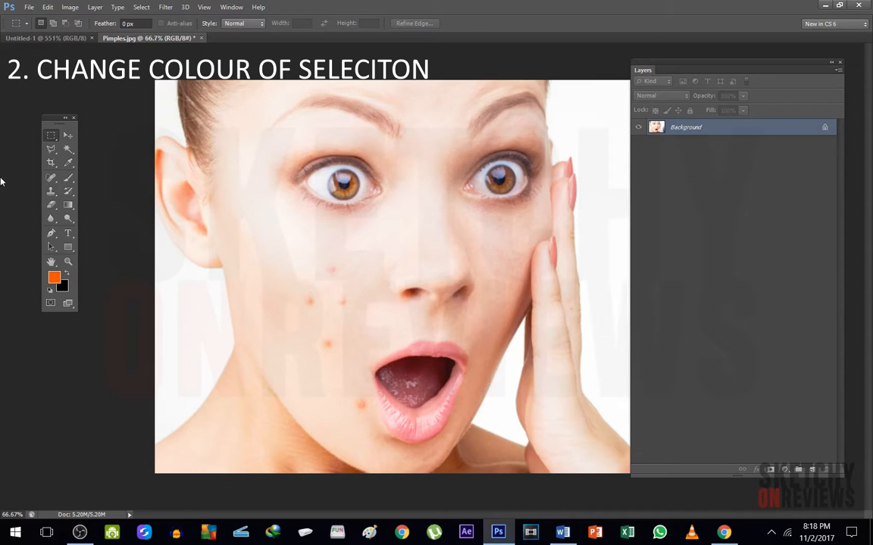
Move the floating toolbox closer to the photo and ready the Polygonal Lasso with a 10 px feather at the left-hand eye
left_click_drag(52, 118, 97, 123)
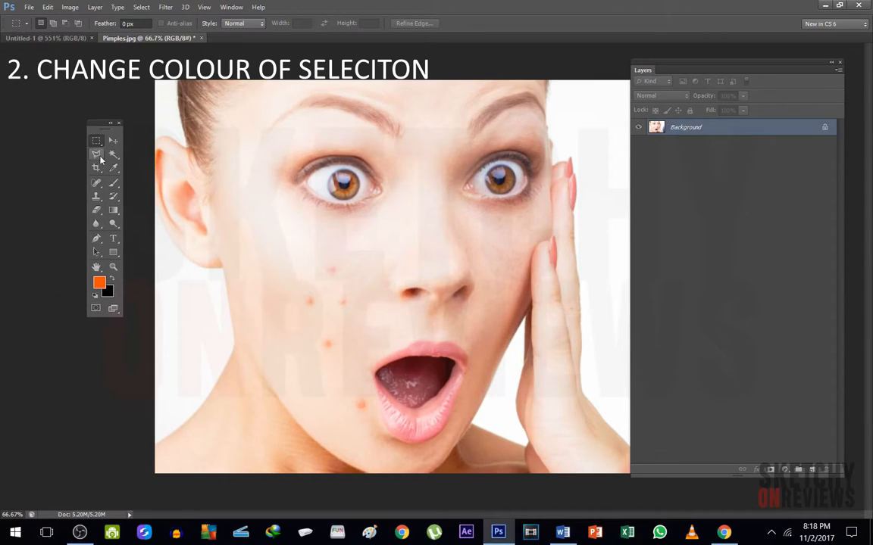
left_click(97, 156)
scroll(347, 199, "up", 8)
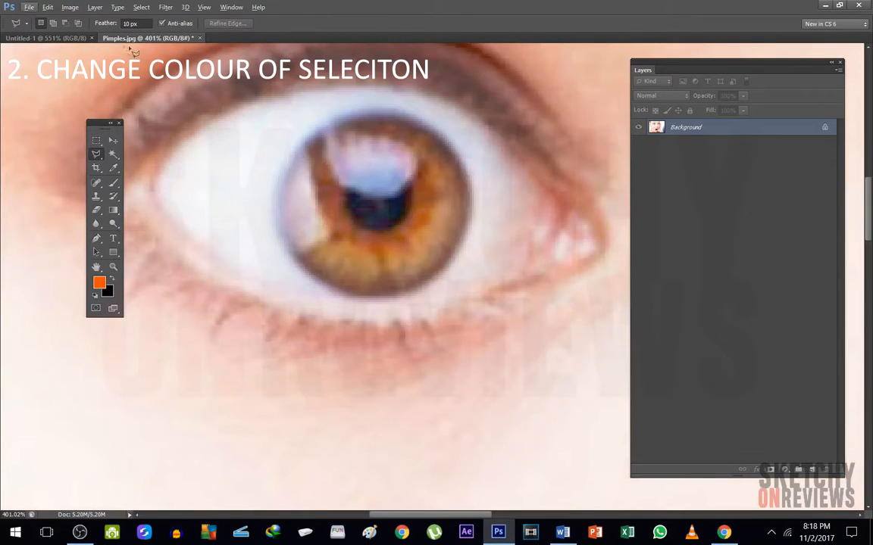
Trace the brown iris of the left-hand eye with the 10 px feathered Polygonal Lasso and clear the selection
left_click(287, 157)
left_click(358, 116)
left_click(371, 112)
left_click(413, 123)
left_click(464, 177)
left_click(461, 244)
left_click(434, 277)
left_click(353, 294)
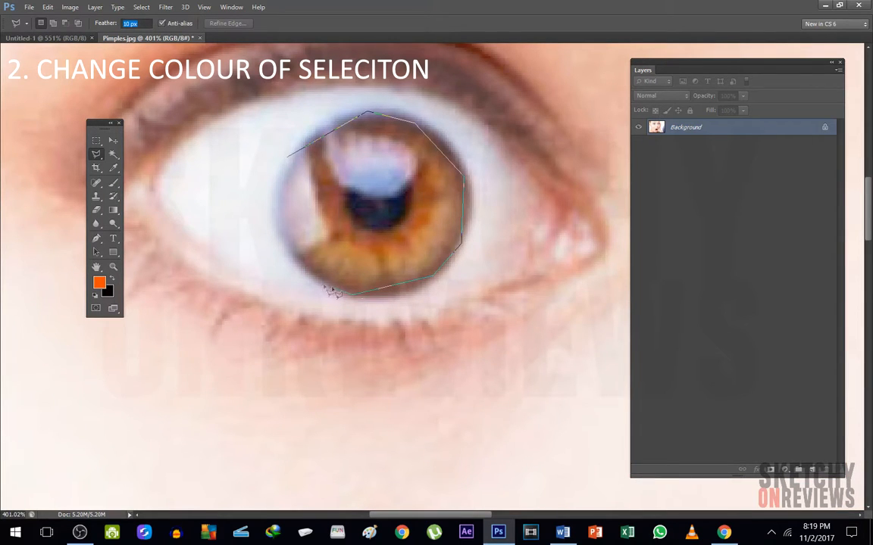
left_click(301, 268)
left_click(276, 215)
left_click(287, 156)
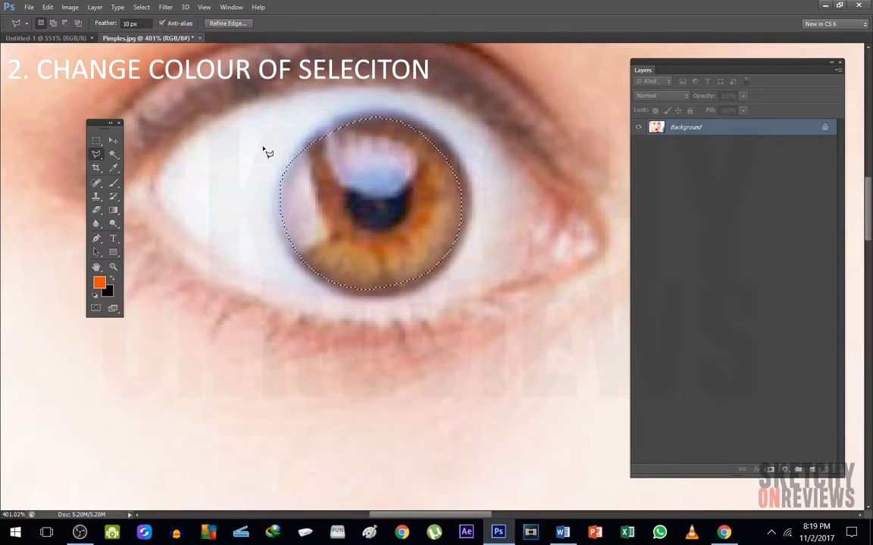
key("ctrl+d")
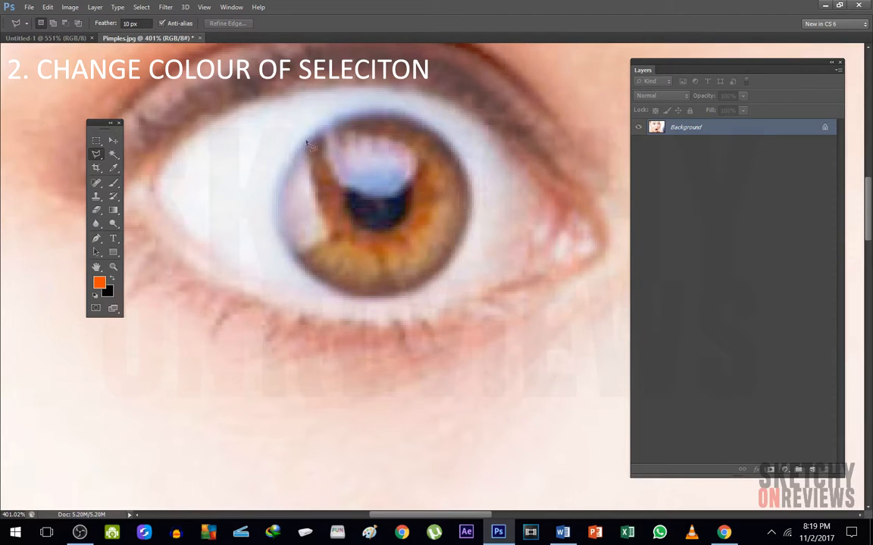
Set the lasso feather to 0 px, outline the iris roughly for comparison, and clear the selection
left_click(139, 22)
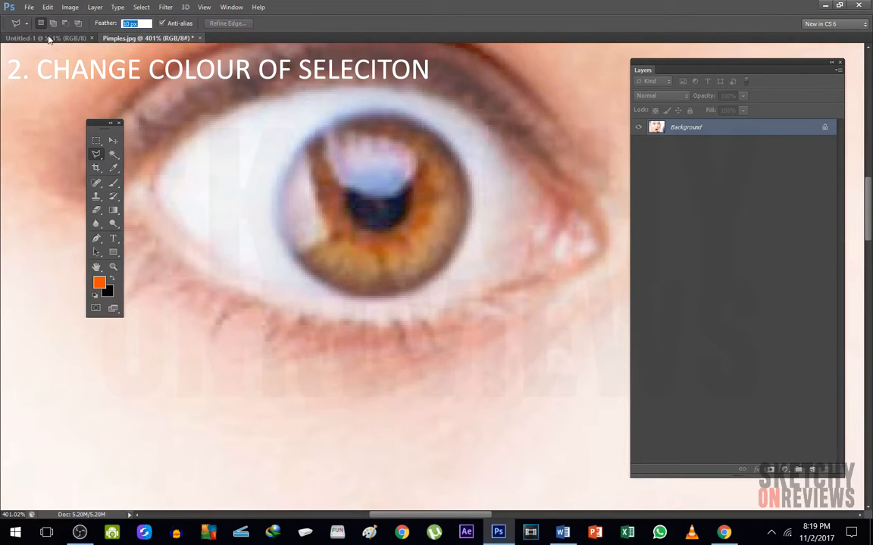
type("0")
left_click(307, 131)
left_click(364, 118)
left_click(490, 158)
left_click(515, 225)
left_click(484, 284)
left_click(393, 311)
left_click(281, 245)
left_click(256, 168)
left_click(308, 131)
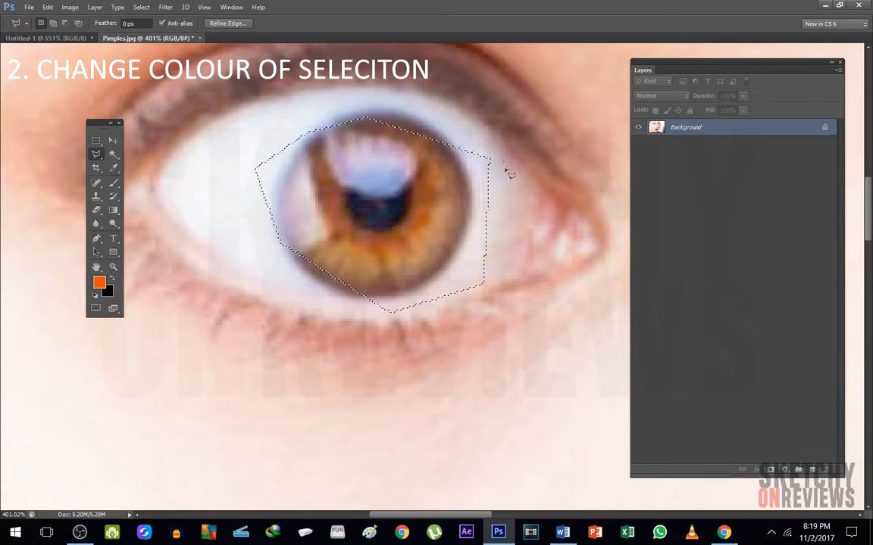
key("ctrl+d")
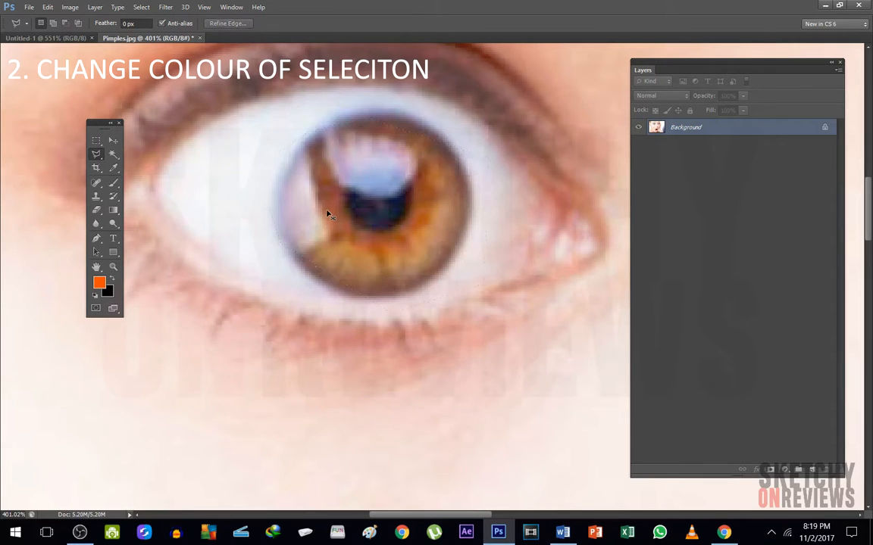
Set the lasso feather to 10 px, try a rough selection over the white of the eye, and deselect it
left_click(140, 24)
left_click(182, 105)
left_click(175, 230)
double_click(284, 254)
key("ctrl+d")
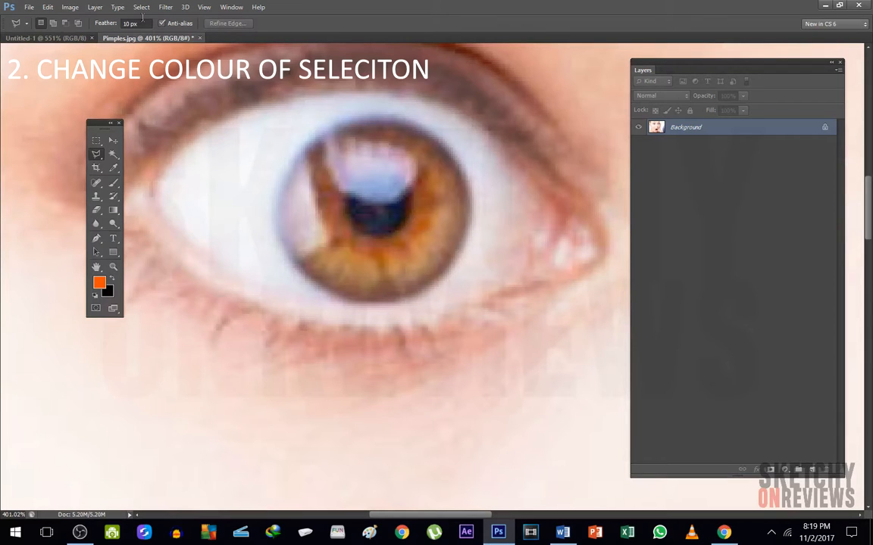
Select the iris of the left-hand eye by tracing its outline with the 10 px feathered Polygonal Lasso
left_click(290, 154)
left_click(359, 118)
left_click(450, 139)
left_click(475, 222)
left_click(441, 275)
left_click(365, 300)
left_click(303, 271)
left_click(277, 226)
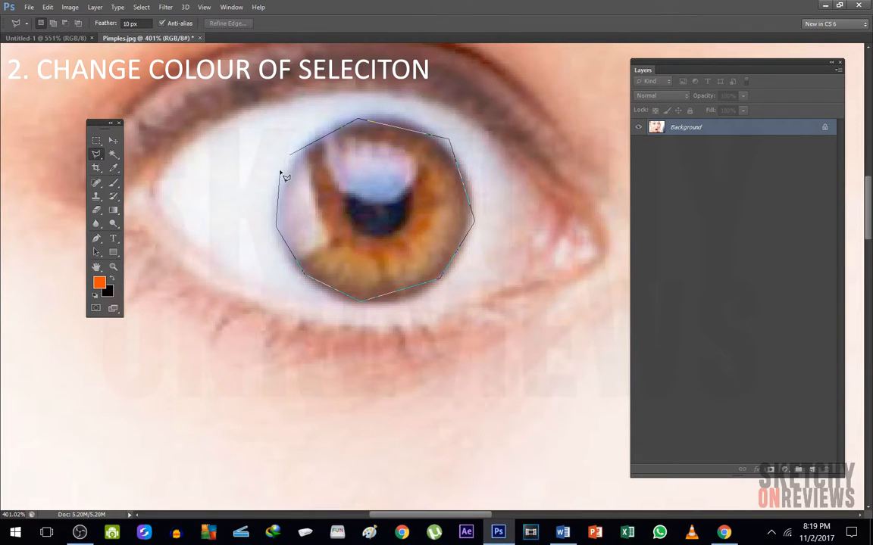
double_click(282, 175)
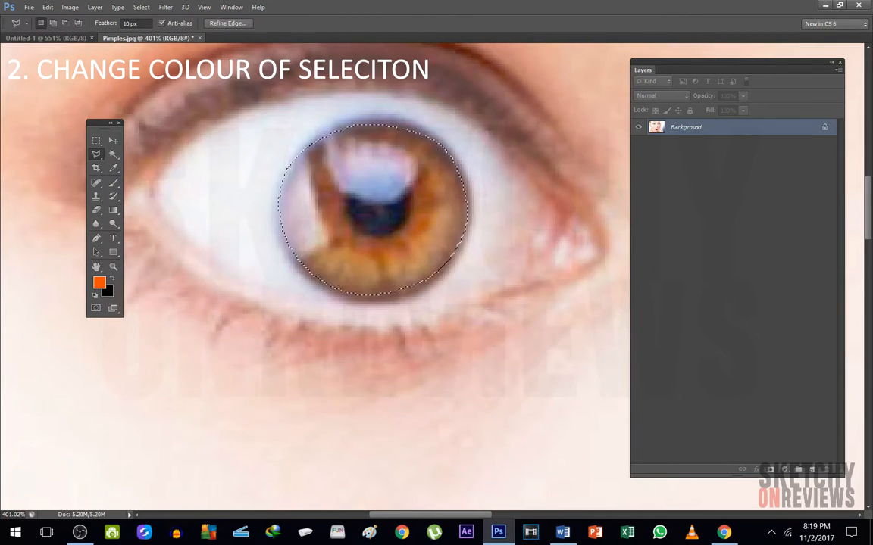
Recolor the selected iris green with Hue/Saturation, using hue +103, saturation +61 and lightness -3
left_click(70, 7)
mouse_move(78, 38)
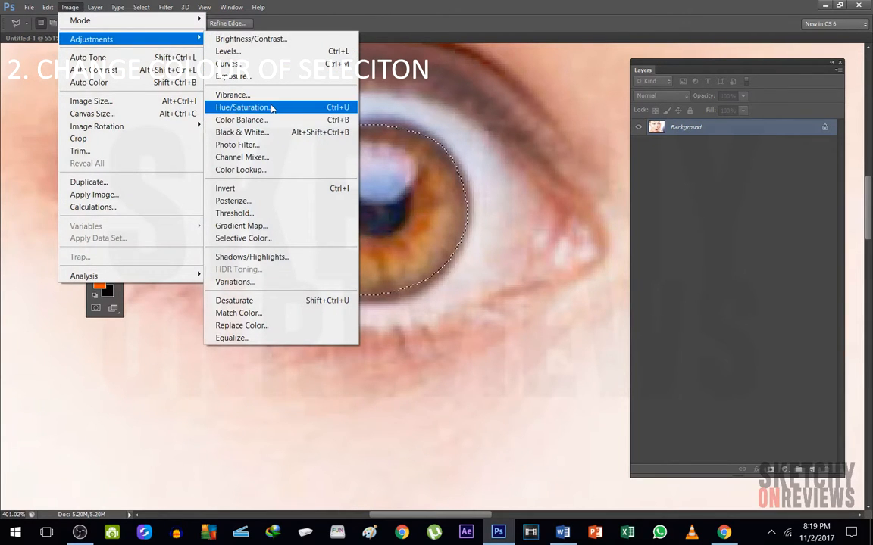
left_click(242, 107)
left_click_drag(296, 153, 634, 124)
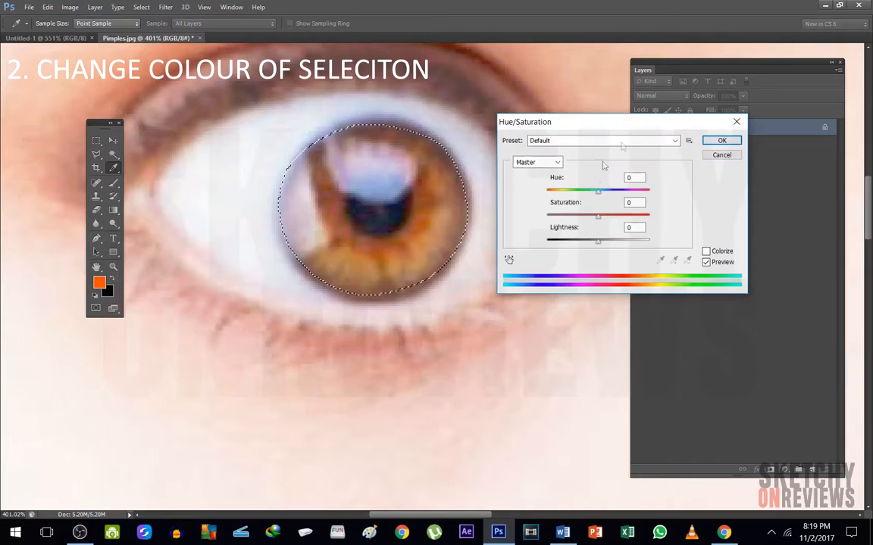
left_click_drag(598, 191, 630, 217)
left_click_drag(572, 190, 633, 195)
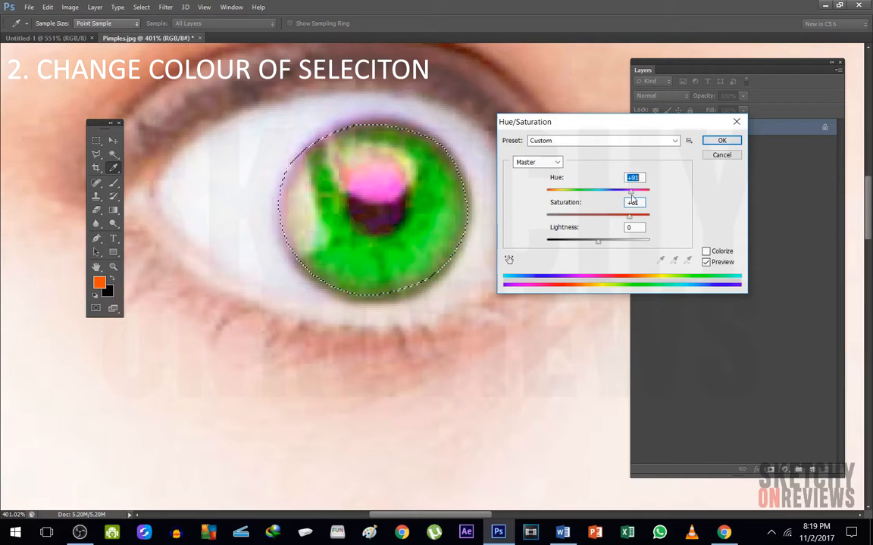
left_click_drag(600, 244, 597, 243)
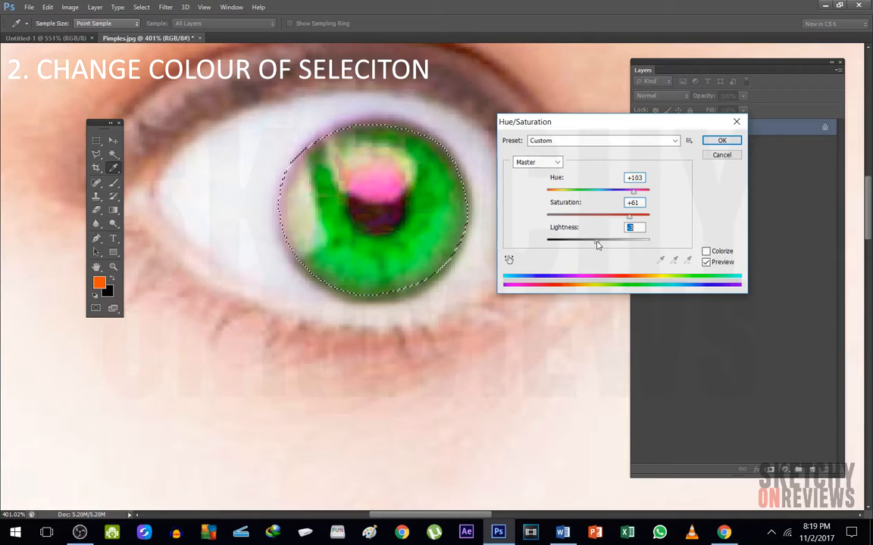
left_click(722, 142)
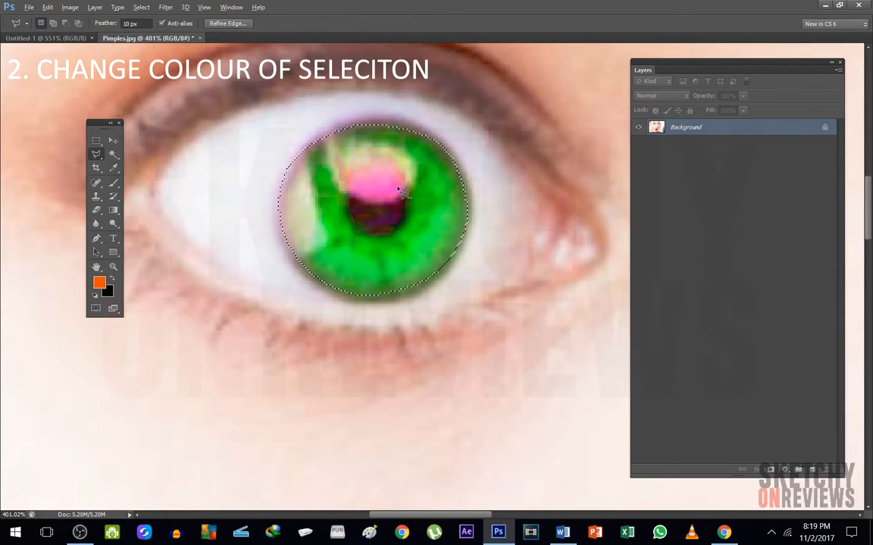
Copy the selected green iris to a new layer and check it by hiding and reshowing the background
scroll(410, 209, "down", 5)
scroll(429, 177, "down", 2)
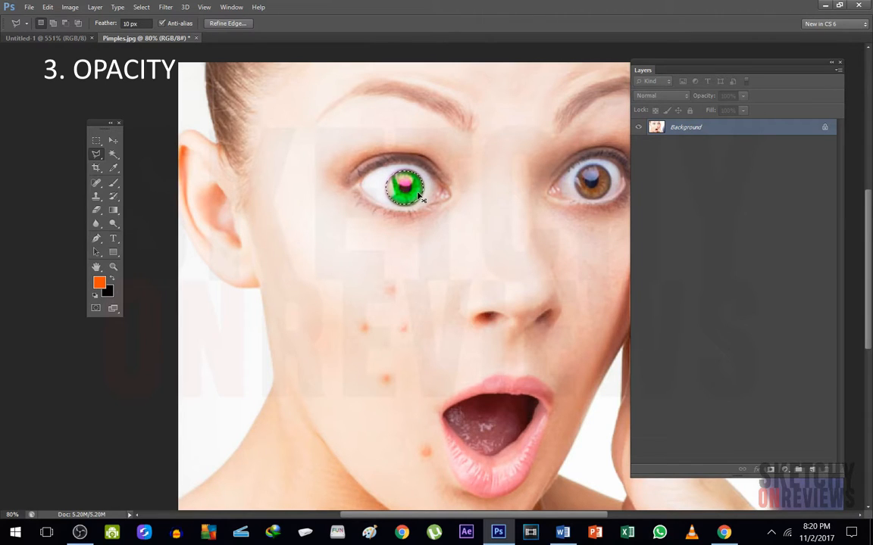
key("ctrl+j")
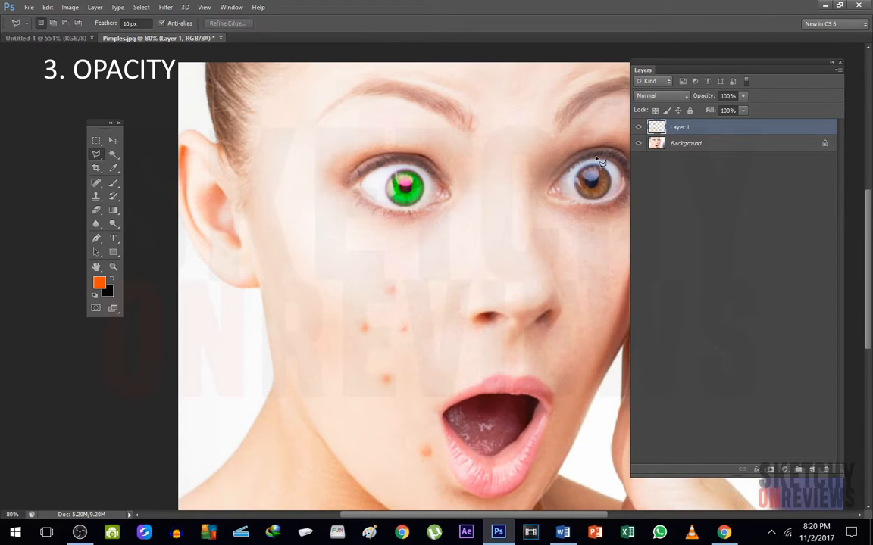
left_click(638, 142)
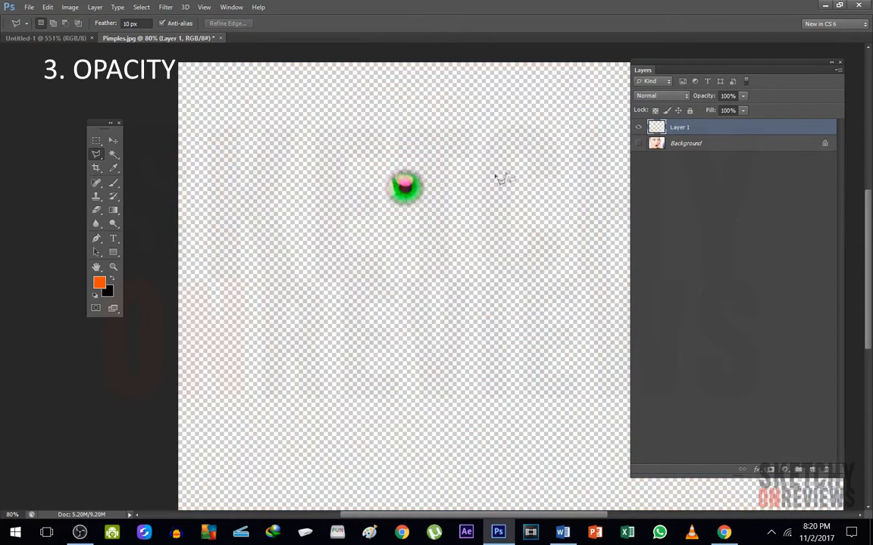
left_click(638, 144)
Move the green iris copy onto the bridge of the nose between the two eyes
left_click(112, 140)
mouse_move(356, 186)
left_mouse_down()
mouse_move(432, 207)
mouse_move(485, 194)
mouse_move(450, 197)
left_mouse_up()
scroll(503, 180, "up", 7)
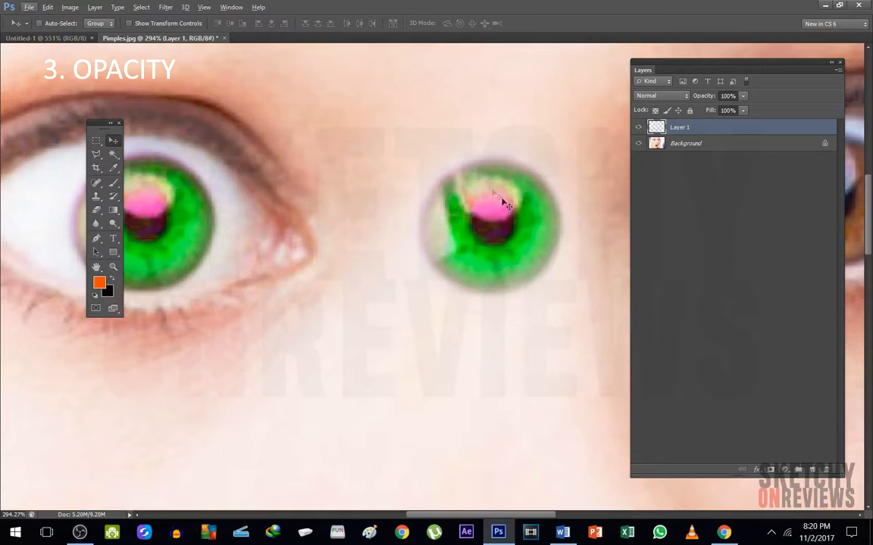
mouse_move(505, 204)
left_mouse_down()
mouse_move(494, 196)
mouse_move(497, 203)
left_mouse_up()
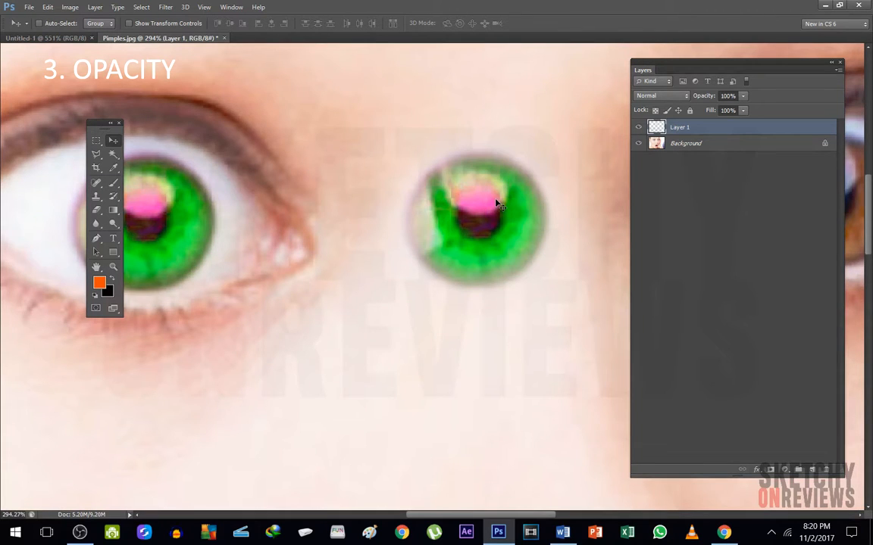
Lower the opacity of the iris copy's layer to 67%
left_click(745, 96)
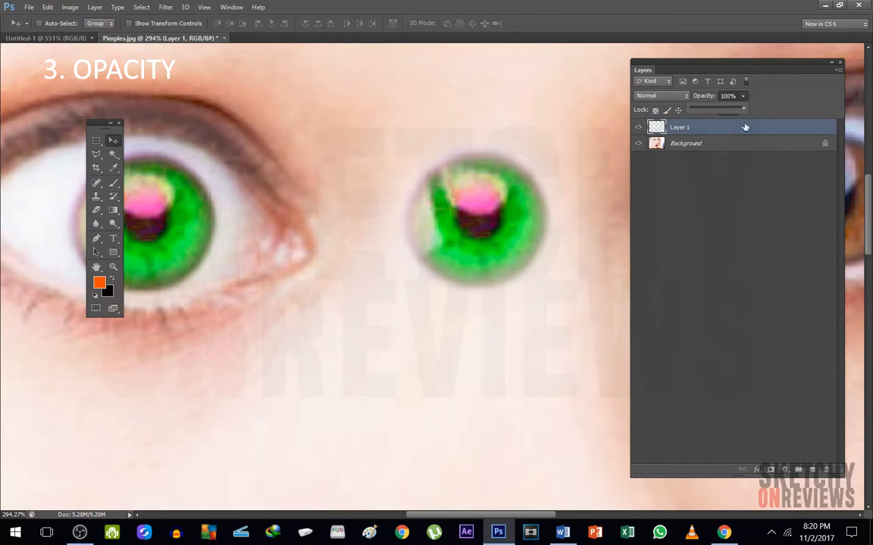
left_click_drag(705, 119, 703, 119)
left_click(744, 110)
left_click_drag(764, 112, 767, 112)
Reposition the translucent iris copy between the eyes and set its layer opacity to 100%
left_click(118, 143)
left_click_drag(407, 200, 320, 214)
scroll(367, 241, "down", 8)
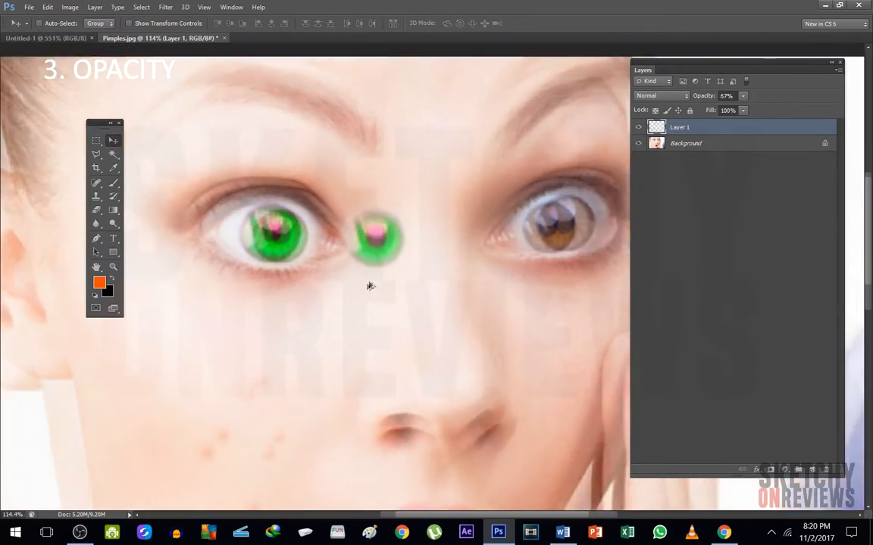
left_click_drag(375, 275, 400, 219)
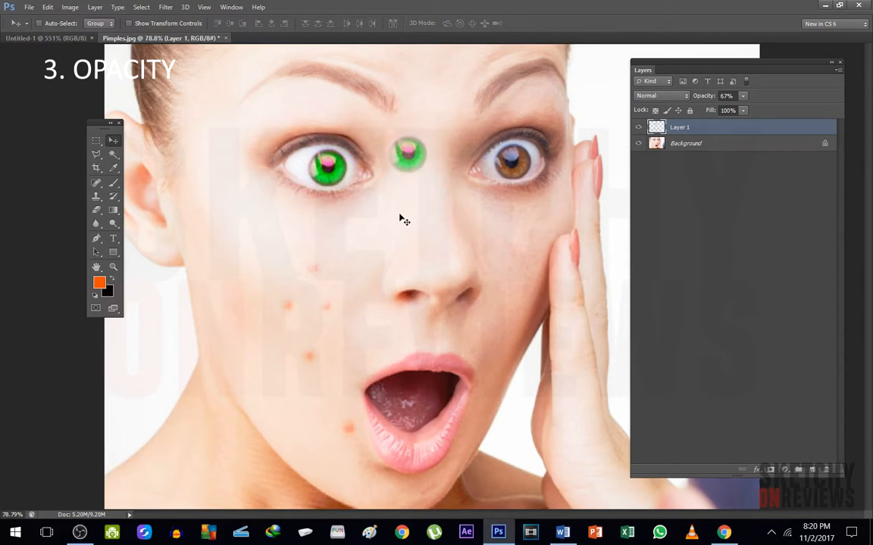
scroll(390, 138, "up", 5)
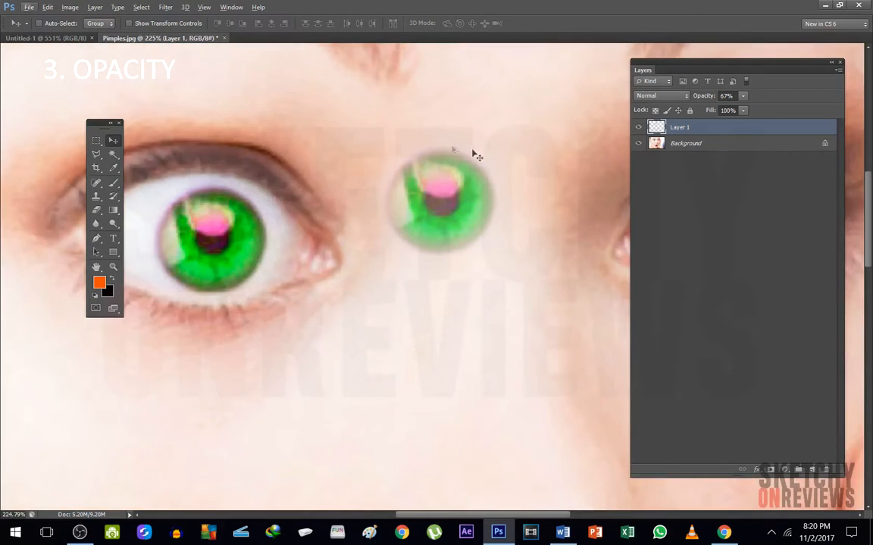
left_click_drag(744, 100, 804, 111)
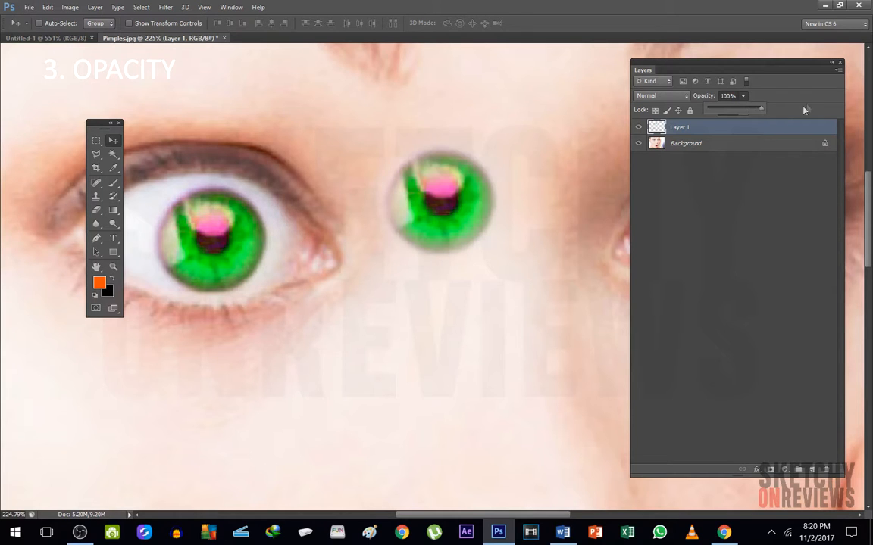
Lasso the upper-left part of the iris copy with a 20 px feather, delete it to fade that edge, and deselect
scroll(463, 181, "up", 5)
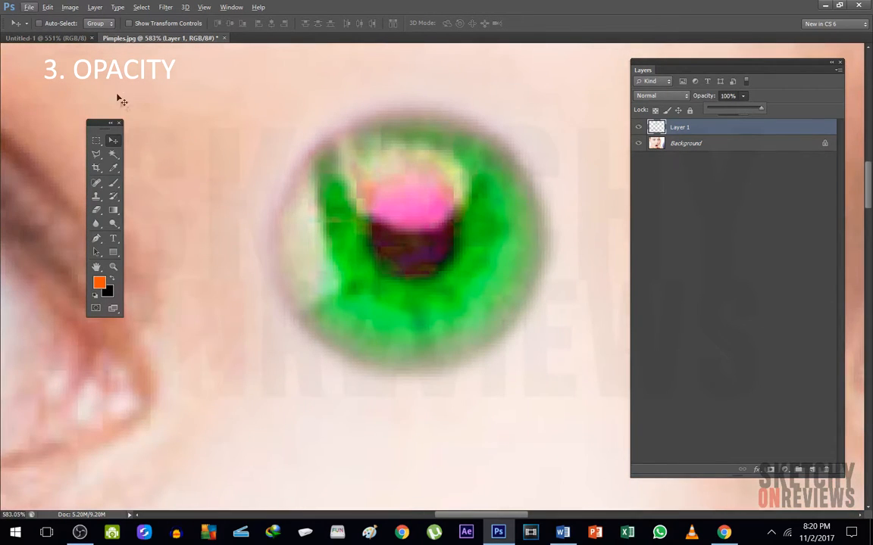
left_click(98, 155)
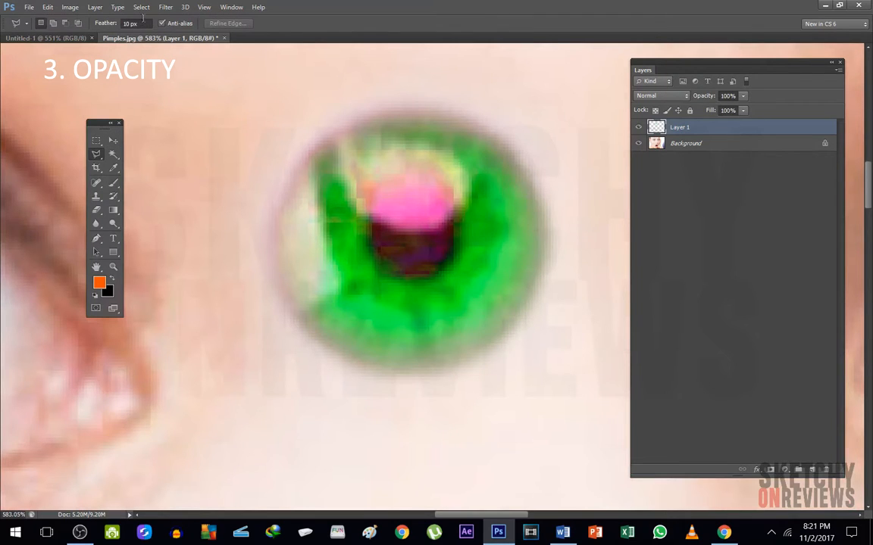
left_click(146, 22)
type("20")
key("Return")
left_click(522, 115)
left_click(173, 306)
left_click(257, 88)
double_click(487, 60)
scroll(339, 135, "up", 9)
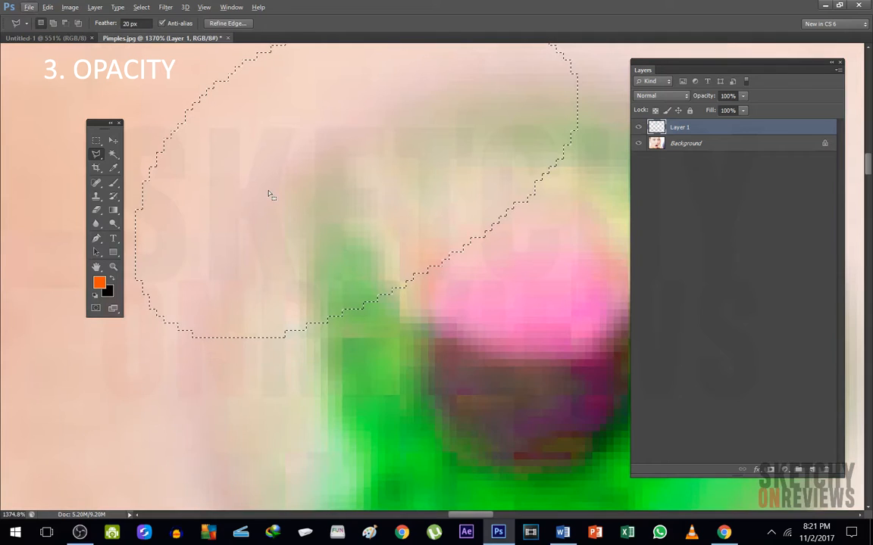
scroll(270, 196, "down", 15)
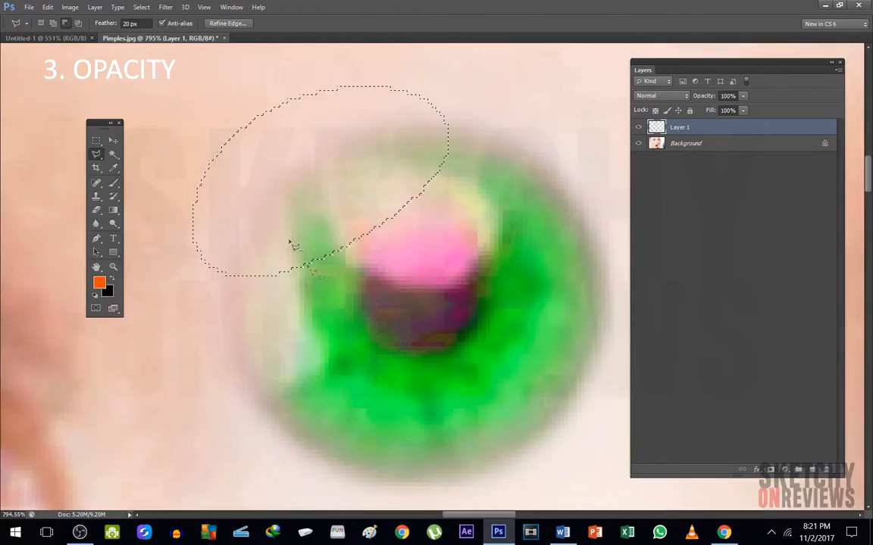
key("ctrl+d")
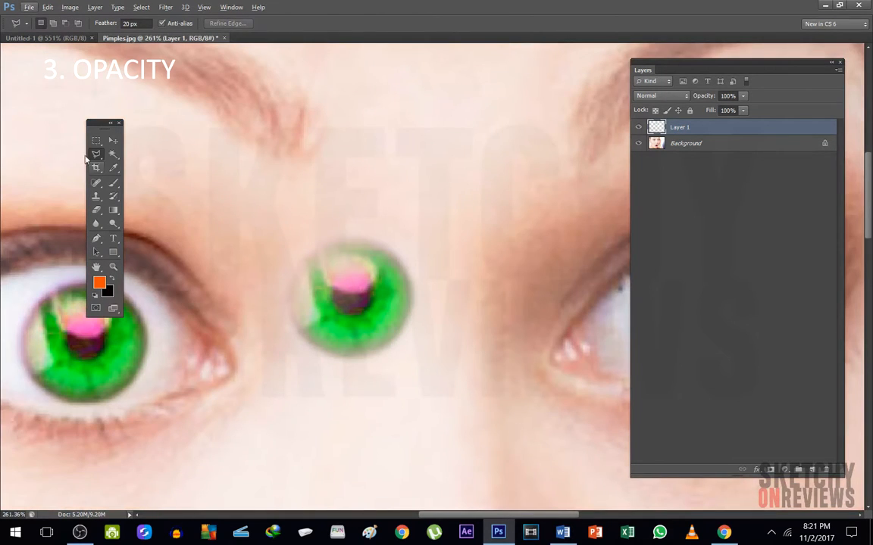
Move the faded iris copy slightly upward between the eyes
left_click(113, 140)
left_click_drag(294, 227, 304, 187)
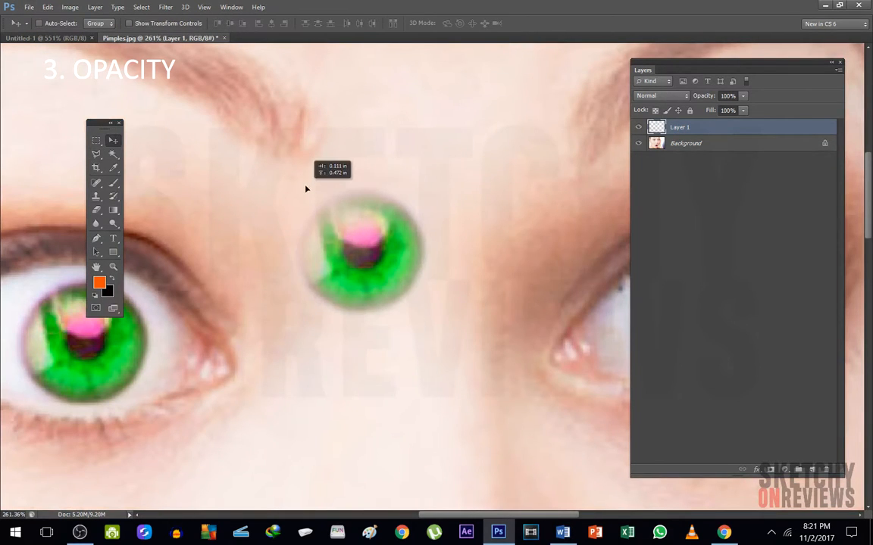
Enlarge the faded iris copy with Free Transform, keeping it between the eyes
left_click(745, 97)
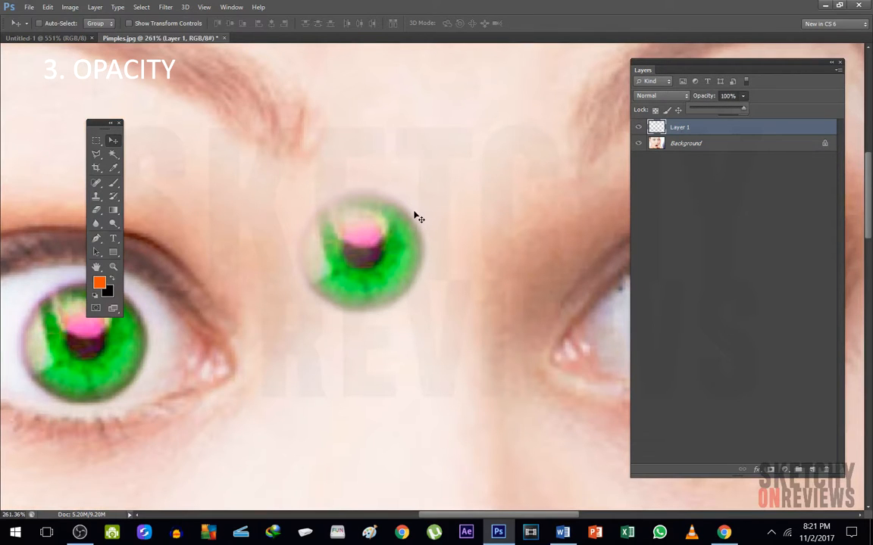
key("ctrl+t")
left_click_drag(453, 346, 467, 235)
key("Return")
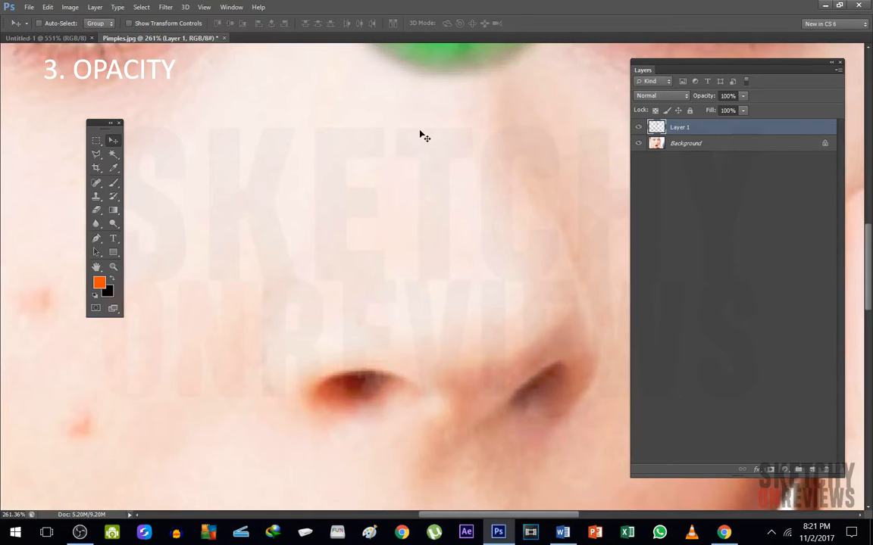
key("ctrl+0")
scroll(458, 201, "up", 3)
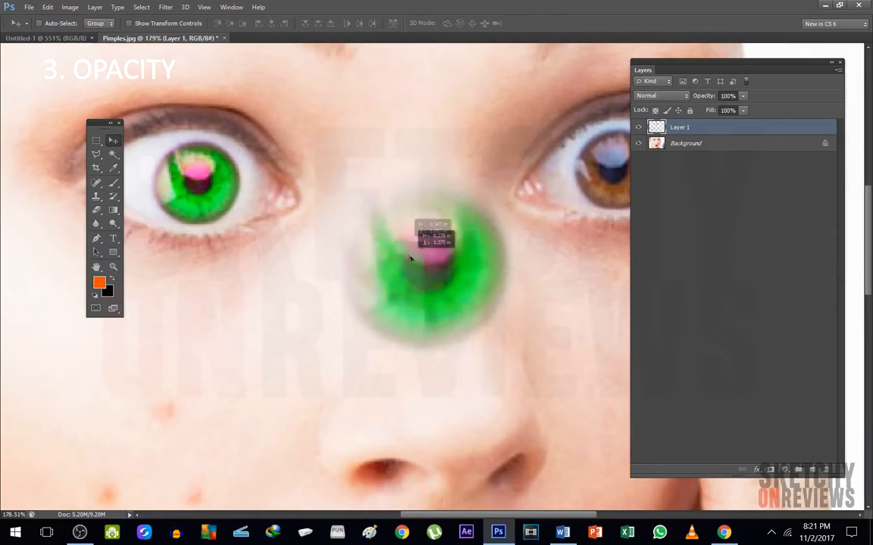
left_click_drag(410, 259, 388, 193)
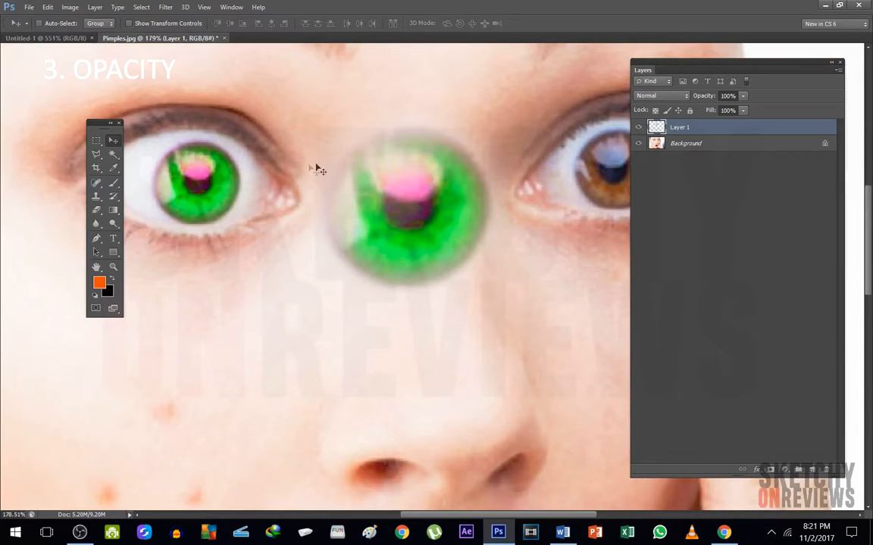
Lasso the upper-left part of the enlarged iris copy with a 20 px feather, delete it, and deselect
left_click(97, 154)
left_click(143, 24)
left_click(432, 94)
left_click(414, 174)
left_click(328, 249)
left_click(277, 275)
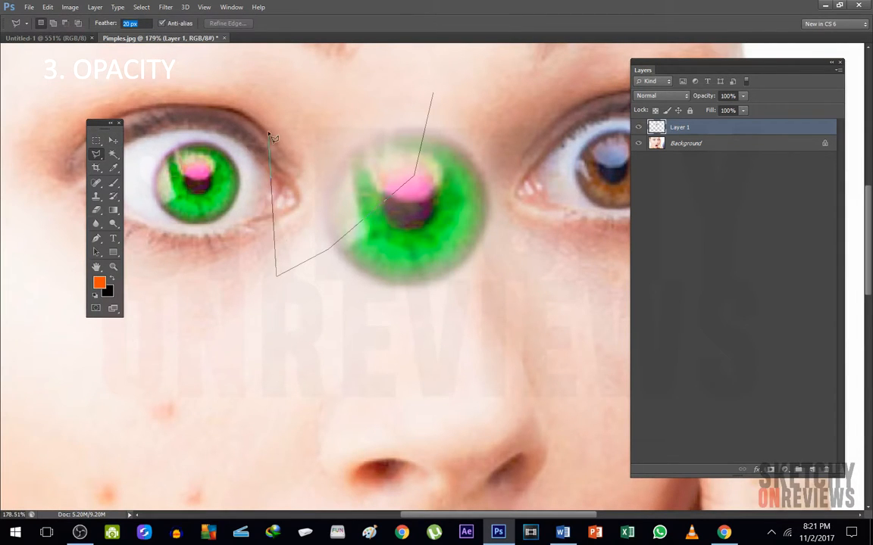
double_click(271, 136)
key("Delete")
key("ctrl+d")
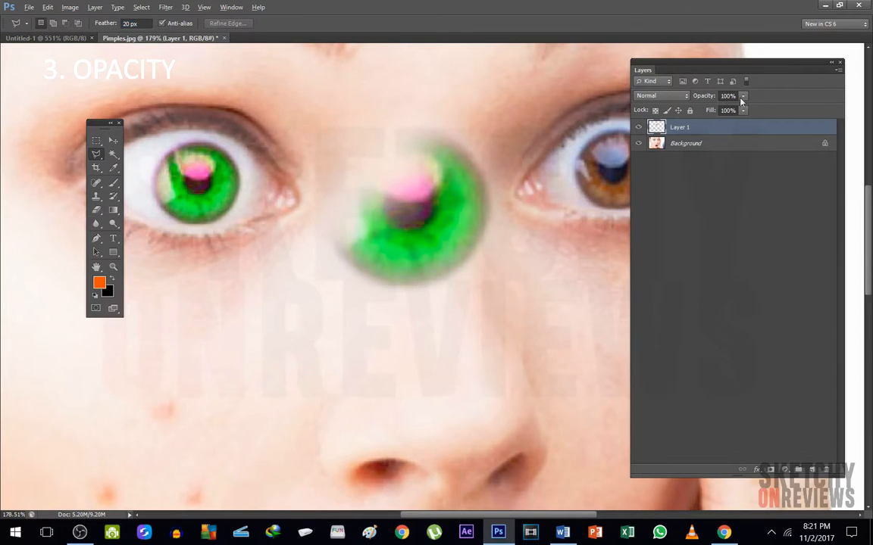
Hide the Background layer and add a new empty layer
scroll(334, 173, "up", 5)
left_click(638, 143)
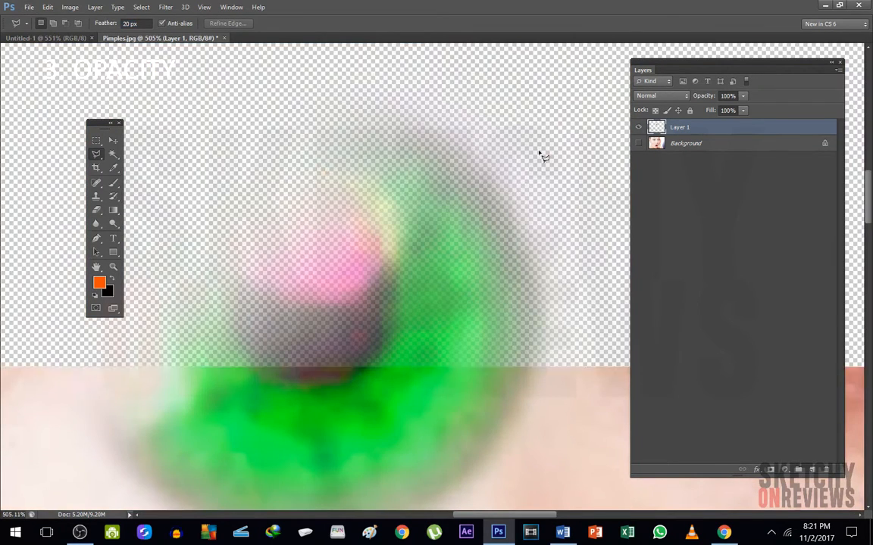
left_click(810, 470)
left_click_drag(681, 130, 680, 176)
Make black the foreground color and paint the whole new layer black with an enlarged brush
key("x")
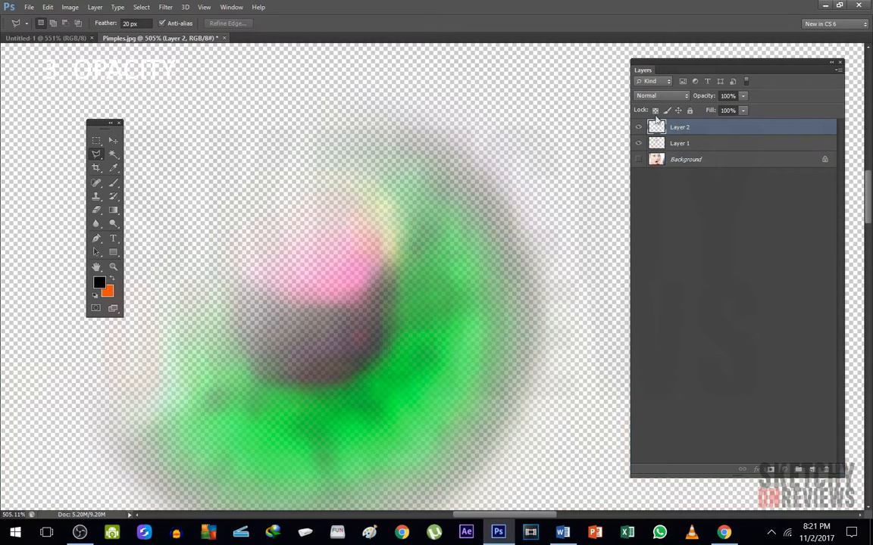
left_click(113, 183)
scroll(197, 225, "down", 18)
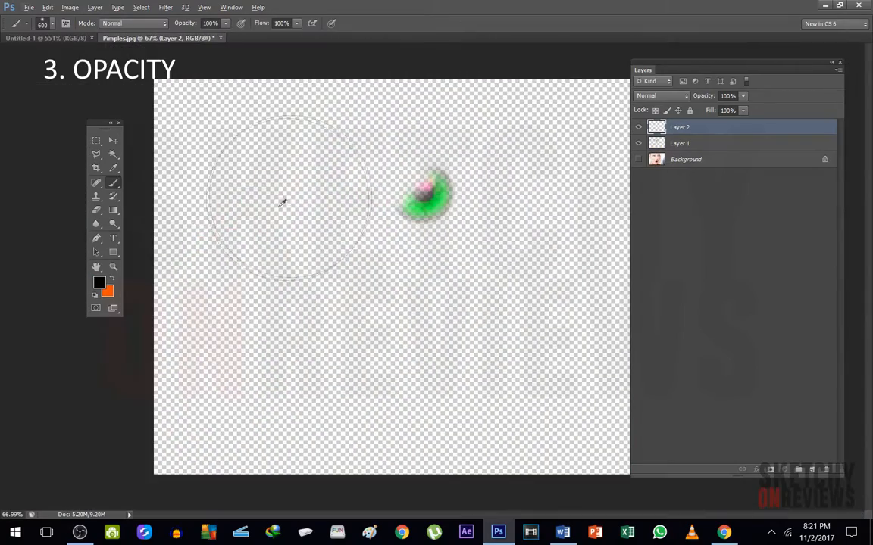
left_click_drag(282, 203, 15, 432)
left_click_drag(239, 271, 183, 269)
key("bracketright")
key("bracketright")
key("bracketright")
key("bracketright")
key("bracketright")
key("bracketright")
key("bracketright")
key("bracketright")
key("bracketright")
key("bracketright")
key("bracketright")
key("bracketright")
left_click(244, 228)
mouse_move(623, 211)
left_mouse_down()
mouse_move(384, 427)
mouse_move(527, 70)
mouse_move(541, 80)
left_mouse_up()
Place the black layer beneath the iris layer and shift the iris copy slightly left and down
left_click_drag(689, 127, 684, 124)
scroll(401, 168, "up", 5)
scroll(436, 171, "up", 4)
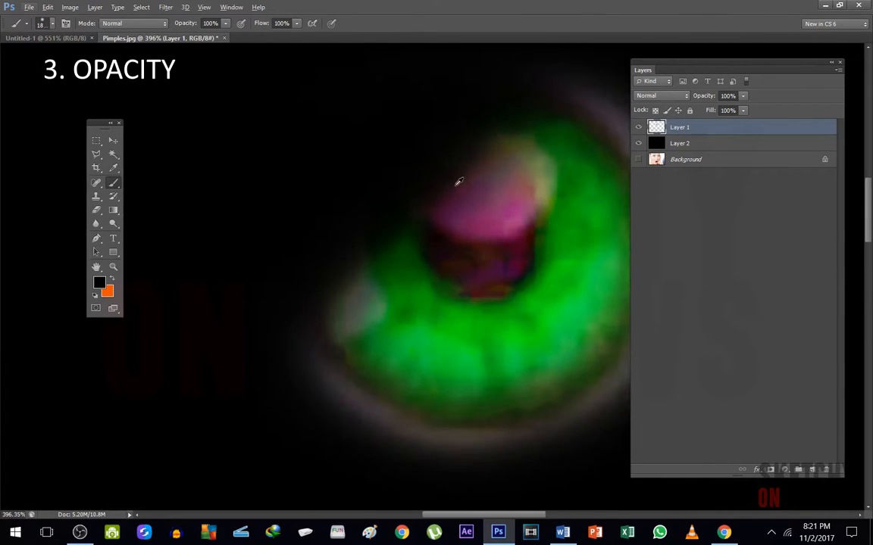
left_click(113, 141)
left_click_drag(492, 205, 461, 219)
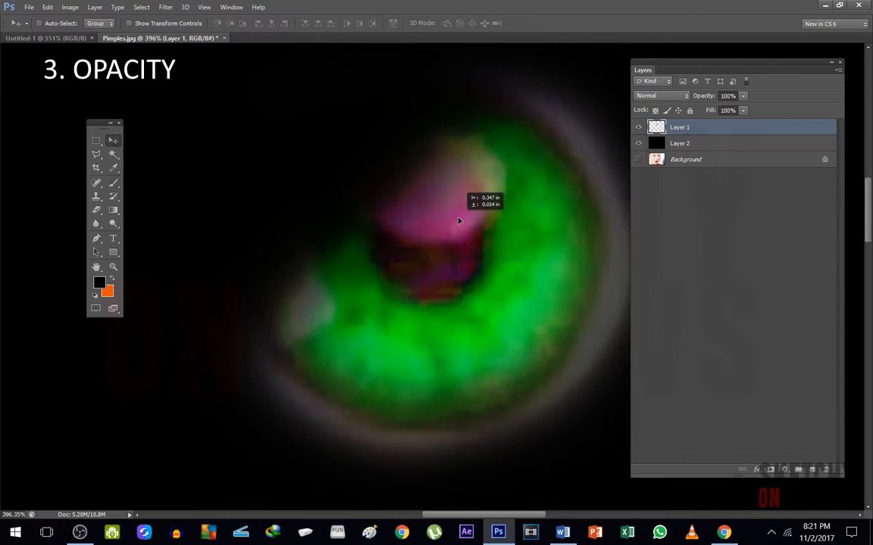
scroll(345, 277, "down", 2)
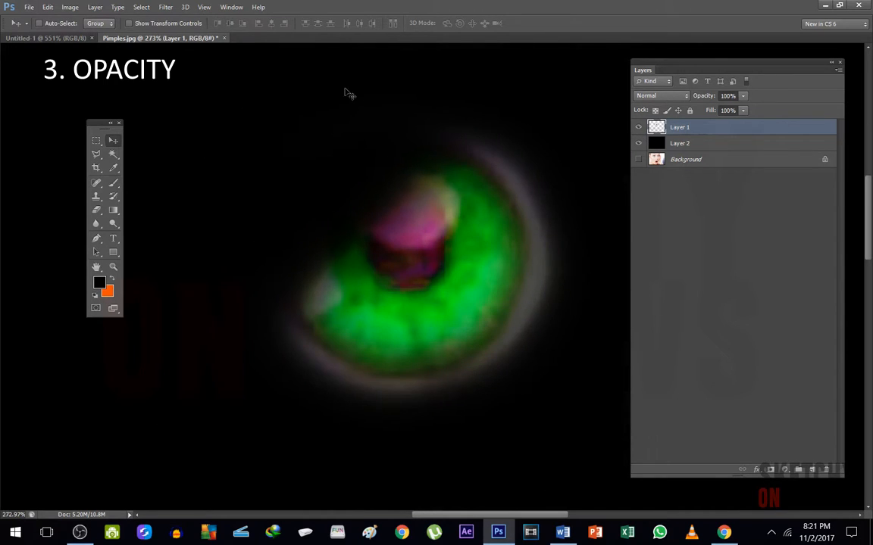
Lasso the upper-left part of the iris copy with a 50 px feather, clear it for a softer fade, and deselect
left_click(96, 154)
left_click(130, 23)
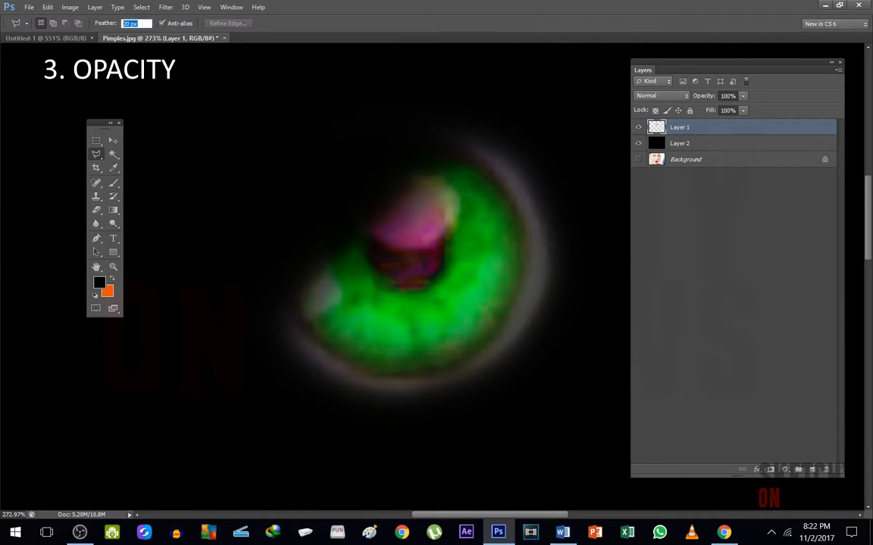
key("Return")
left_click(562, 107)
left_click(163, 439)
double_click(188, 205)
key("alt+BackSpace")
key("ctrl+d")
key("alt")
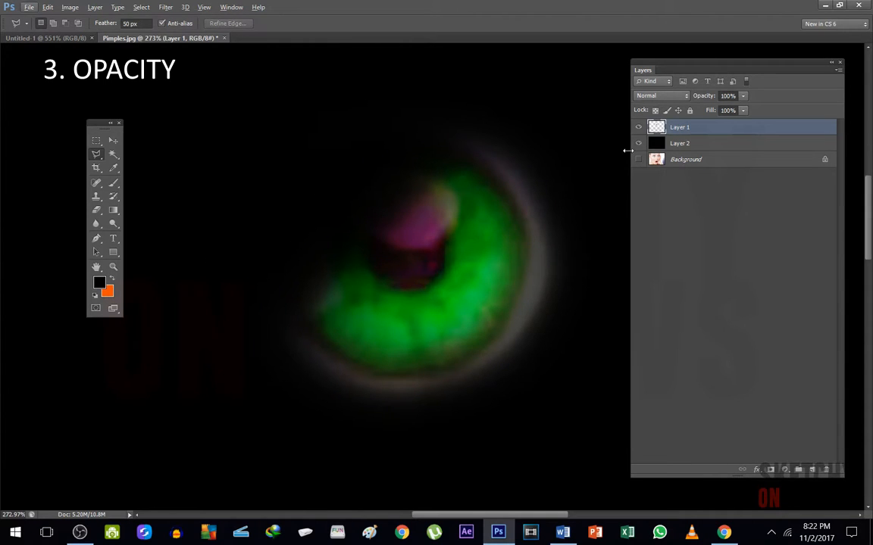
Hide Layer 2 and Layer 1, and show the Background layer with the whole portrait in view
left_click(639, 143)
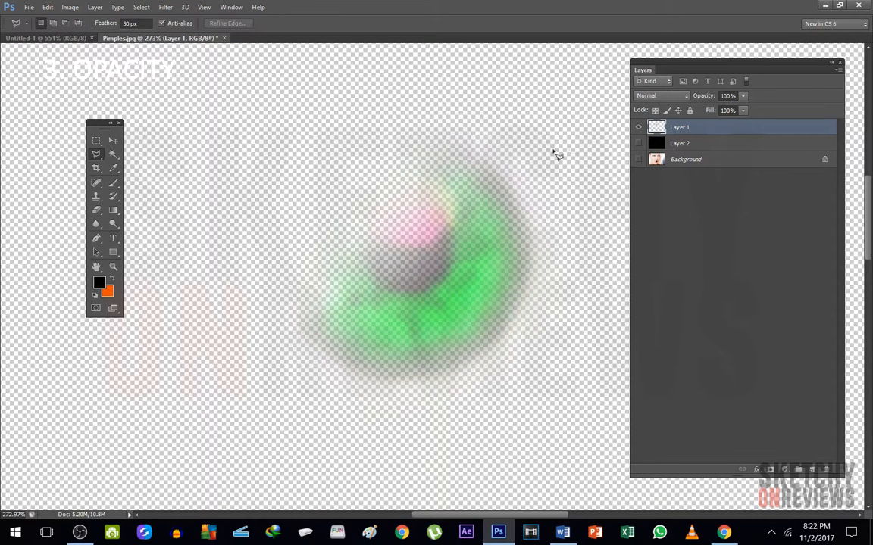
left_click(639, 127)
left_click(638, 159)
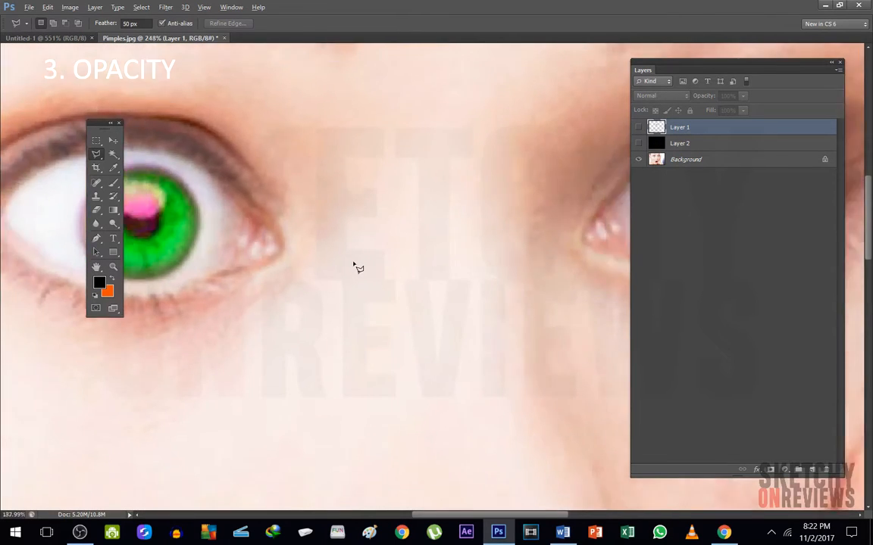
scroll(356, 267, "down", 5)
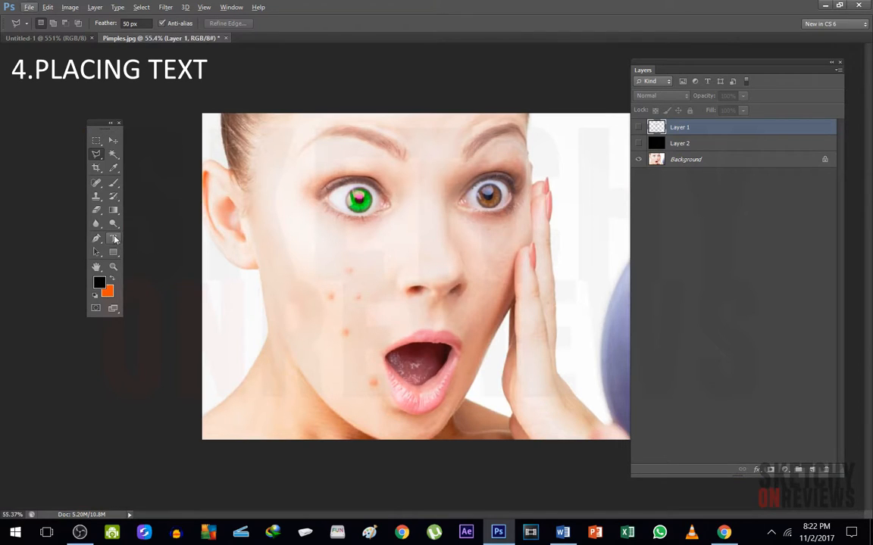
Create a text box across the cheeks and nose and enter the text "wierd"
left_click(113, 240)
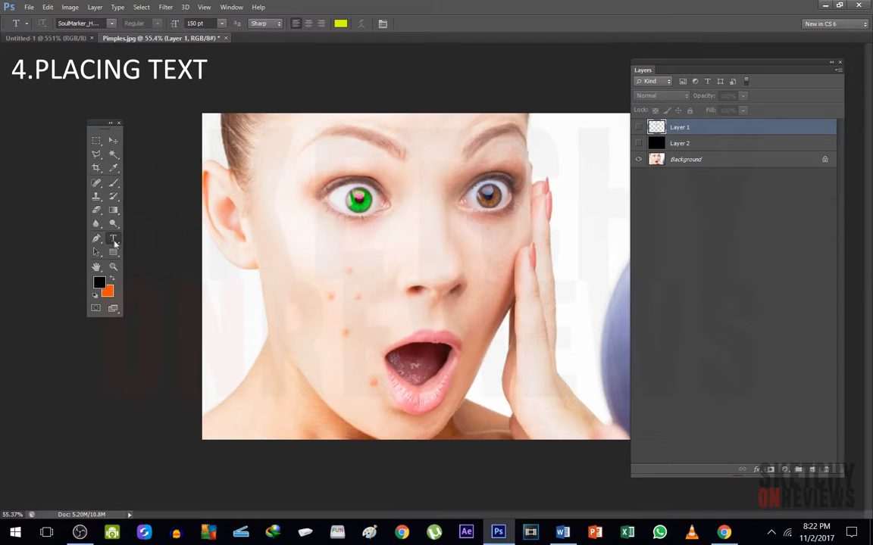
left_click_drag(257, 245, 537, 342)
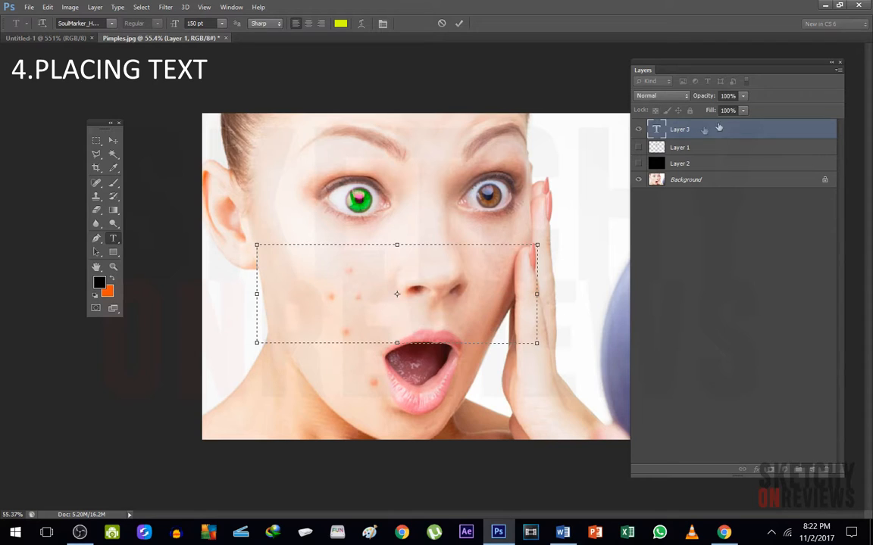
type("wired")
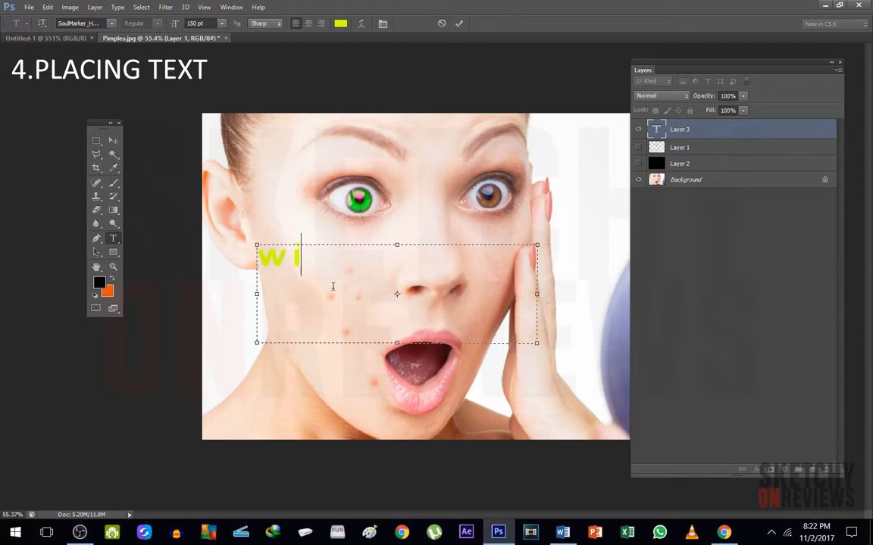
key("BackSpace")
key("BackSpace")
key("BackSpace")
type("erd")
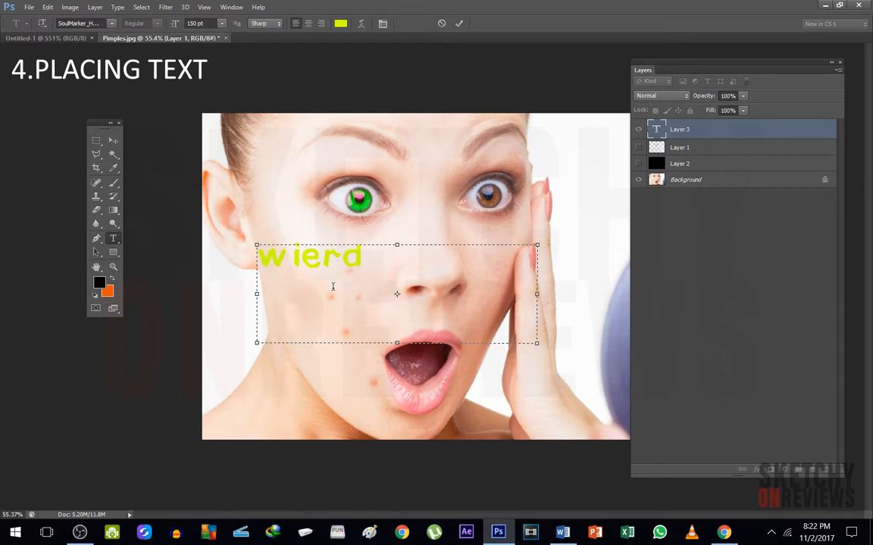
Recolor the text "wierd" to red ff0000 and move it right toward the nose
key("ctrl+a")
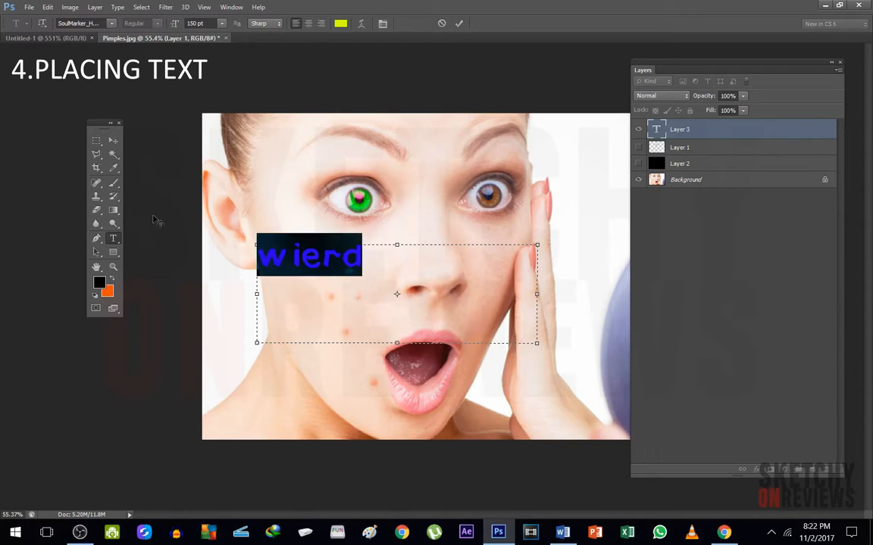
left_click(341, 23)
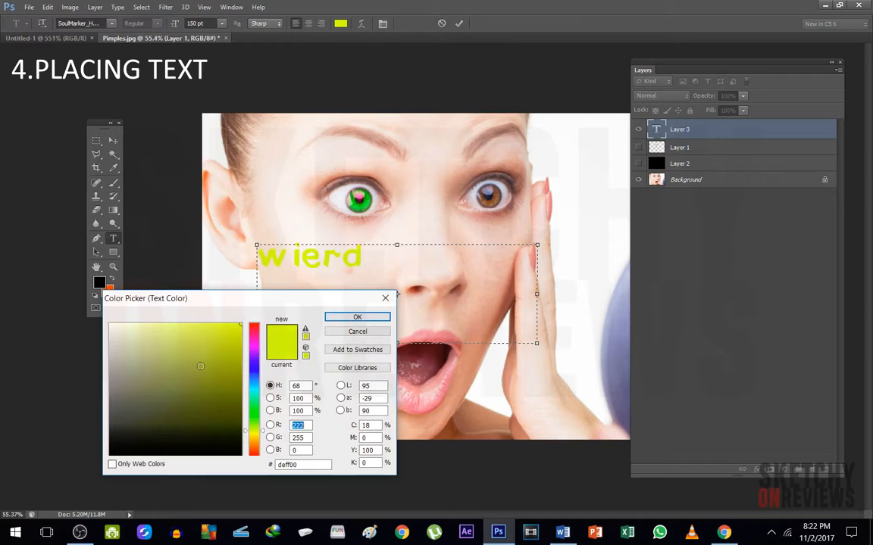
left_click(263, 452)
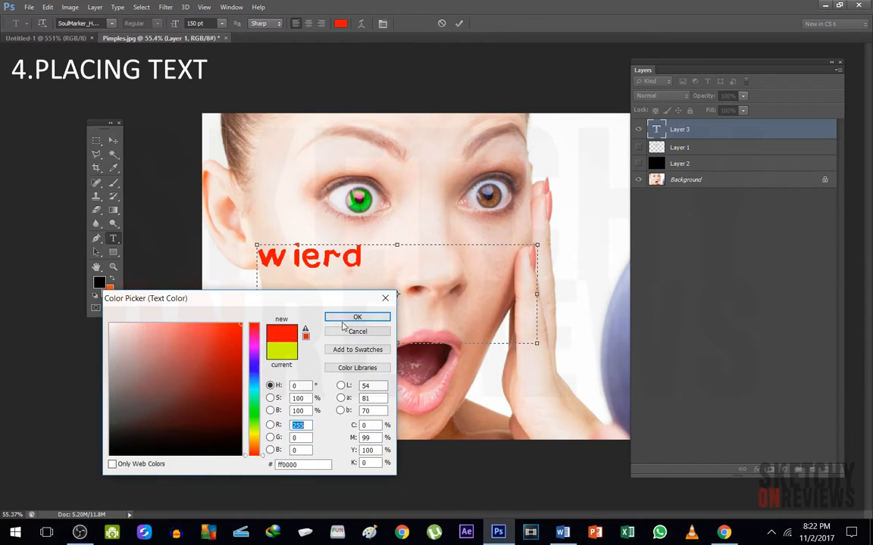
left_click(348, 317)
left_click(113, 140)
left_click_drag(324, 283, 394, 295)
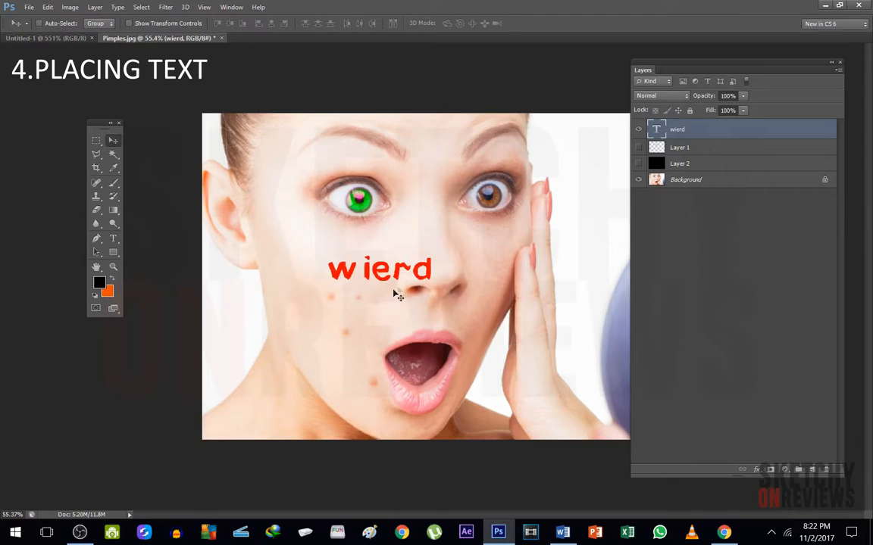
Extend the text to read "wierder" and move it slightly up and left on the face
double_click(677, 130)
left_click(728, 134)
double_click(656, 130)
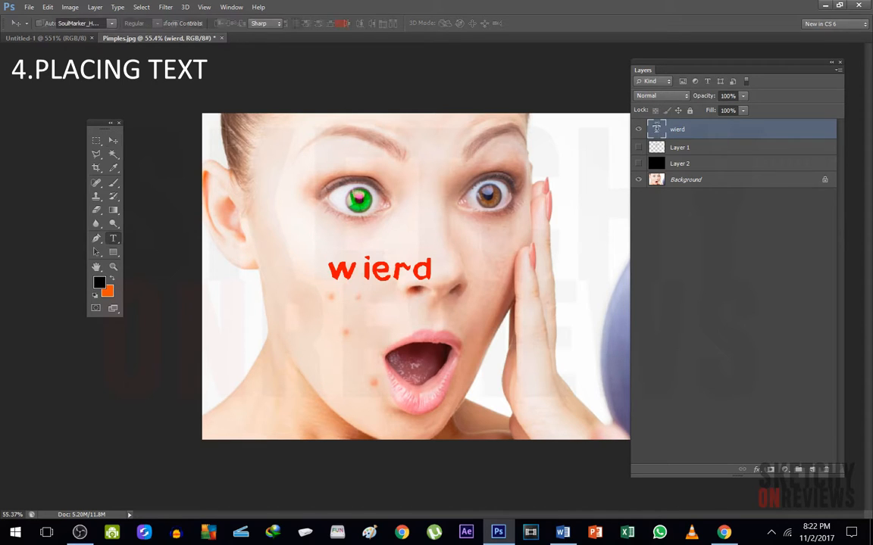
left_click(431, 274)
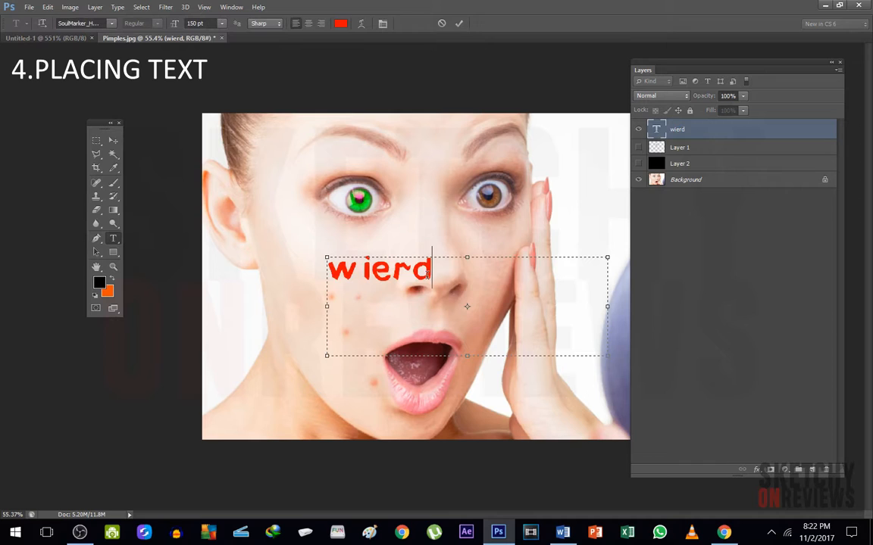
type("er")
key("ctrl+a")
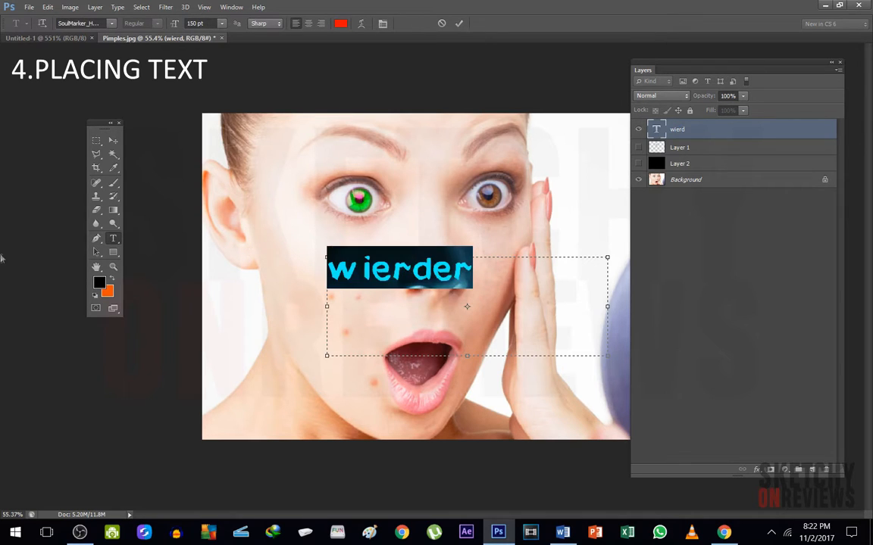
left_click(113, 141)
left_click_drag(328, 244, 300, 227)
Replace the text with "asds" and move it slightly right on the cheek
double_click(656, 128)
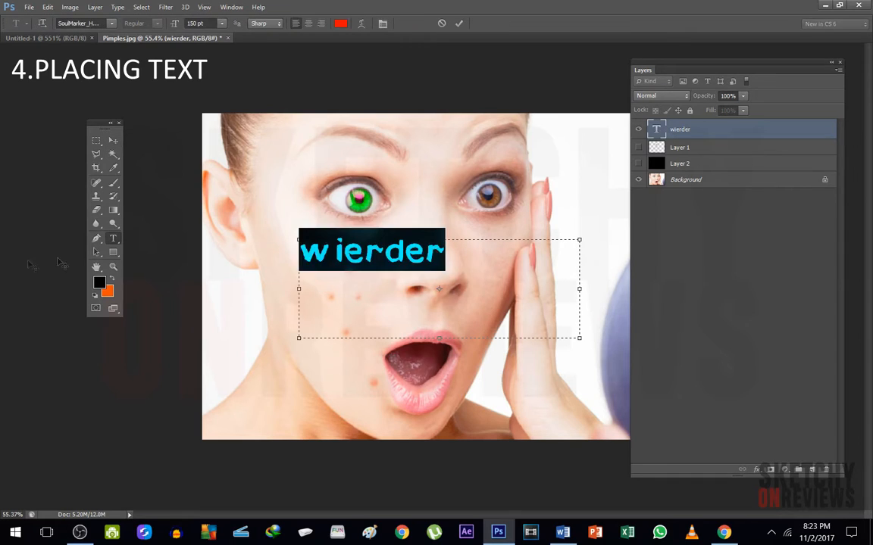
type("asds")
left_click(113, 141)
left_click_drag(330, 265, 367, 267)
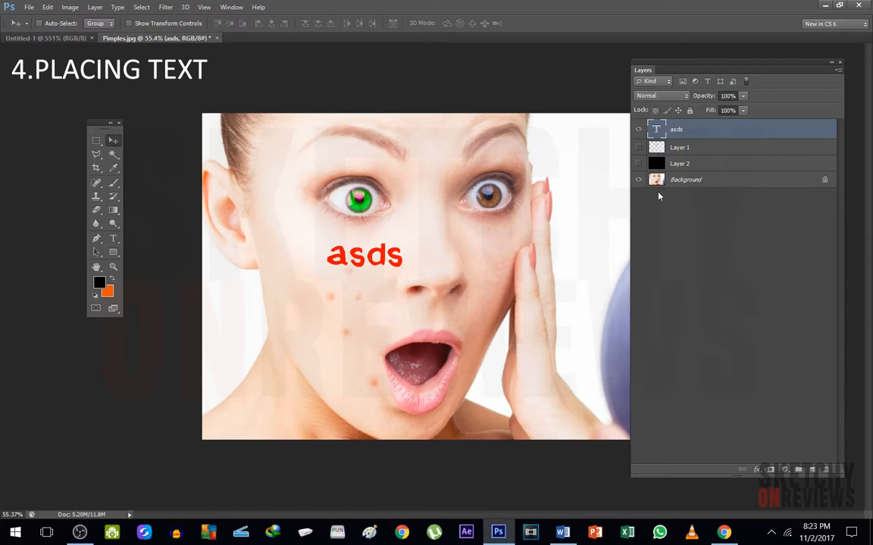
Recolor the text "asds" to yellow f0ff00 and move it up just below the green eye
double_click(658, 129)
left_click(340, 23)
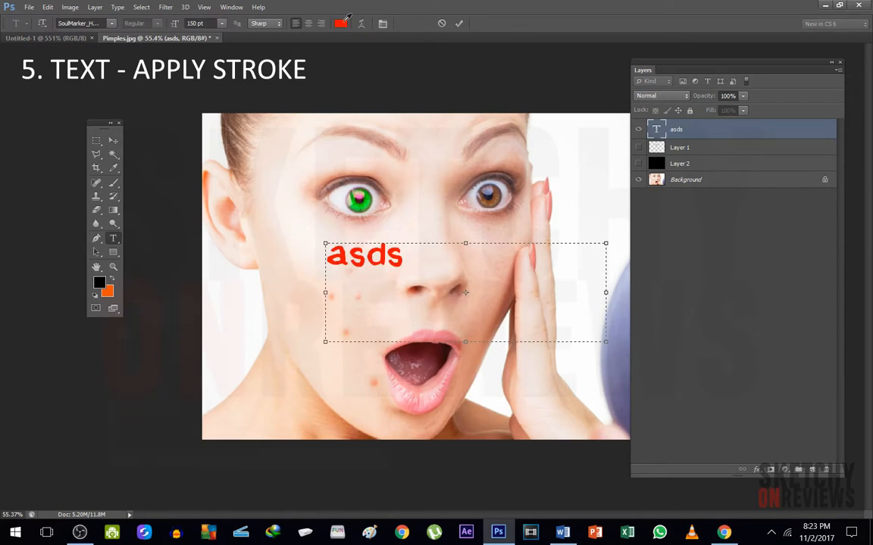
left_click(258, 429)
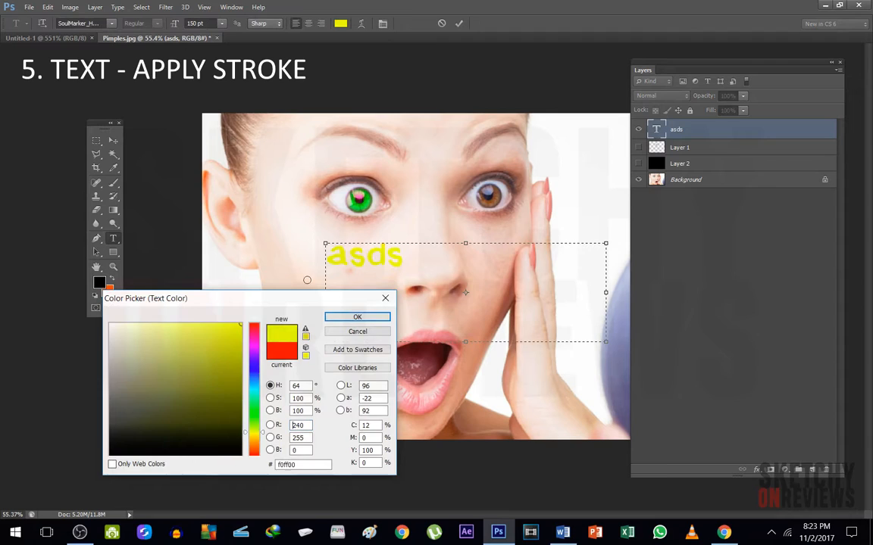
left_click(357, 317)
left_click(112, 141)
left_click_drag(331, 230, 352, 211)
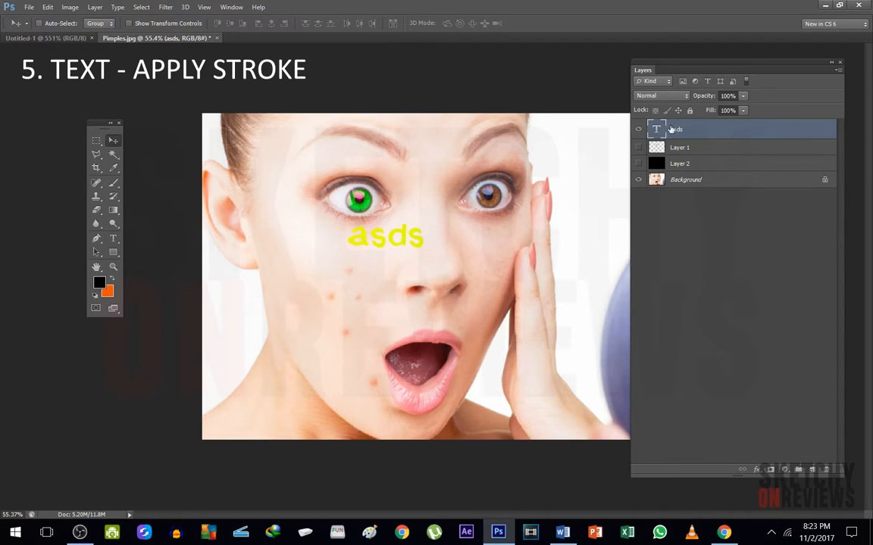
Add an outside Stroke effect to the text "asds" with a size of 13 px and 100% opacity
double_click(656, 130)
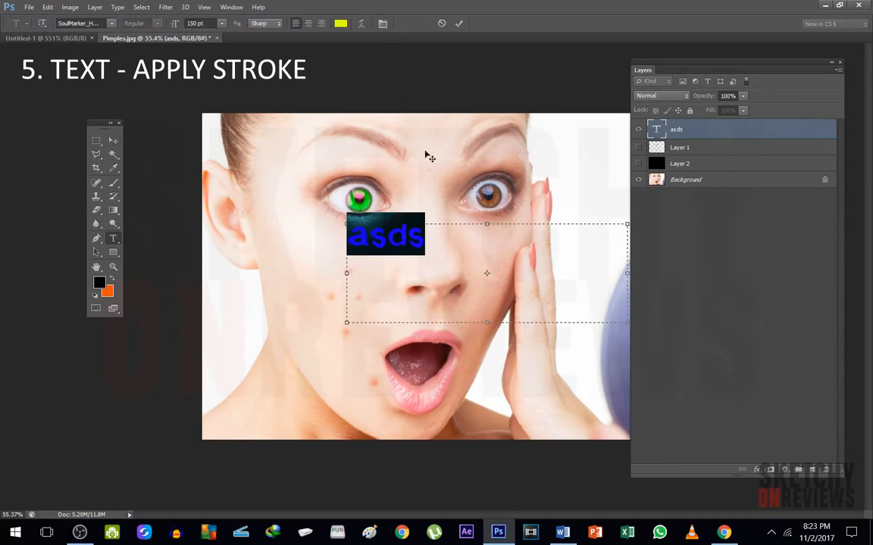
double_click(676, 130)
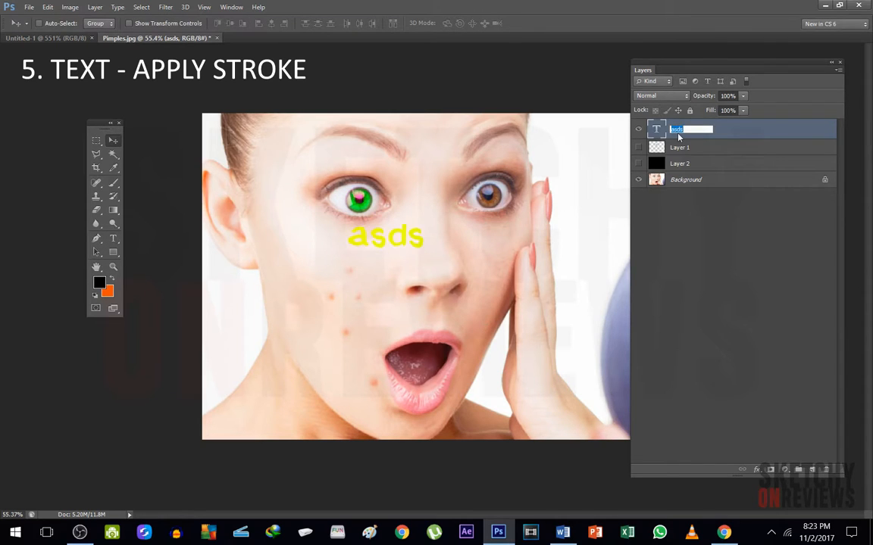
double_click(727, 132)
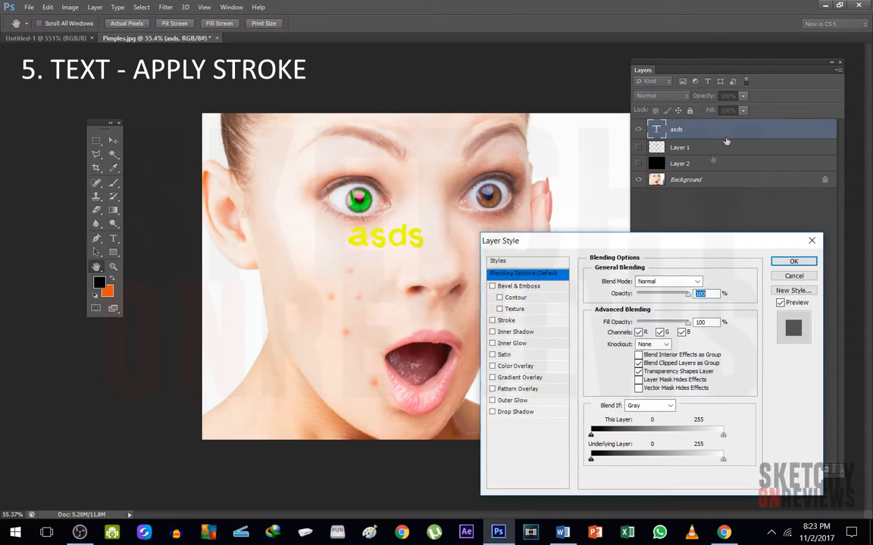
left_click_drag(662, 243, 663, 195)
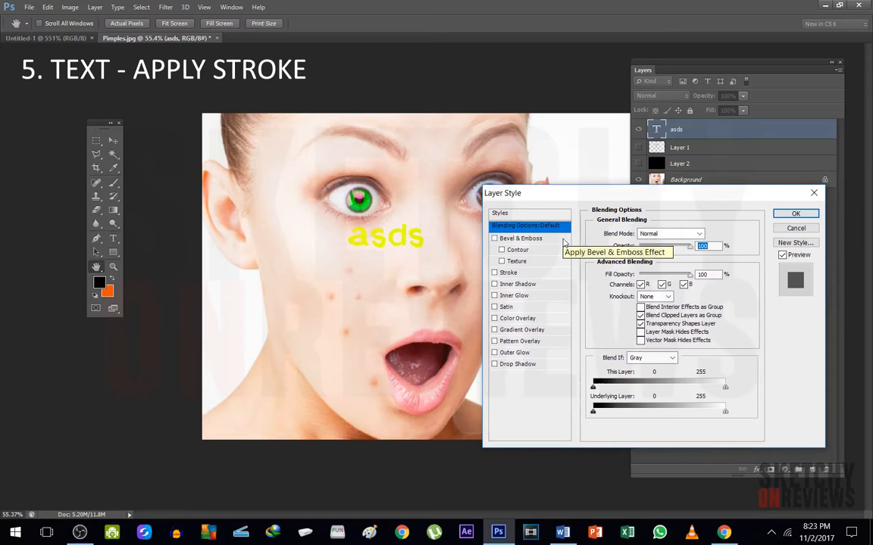
left_click(509, 273)
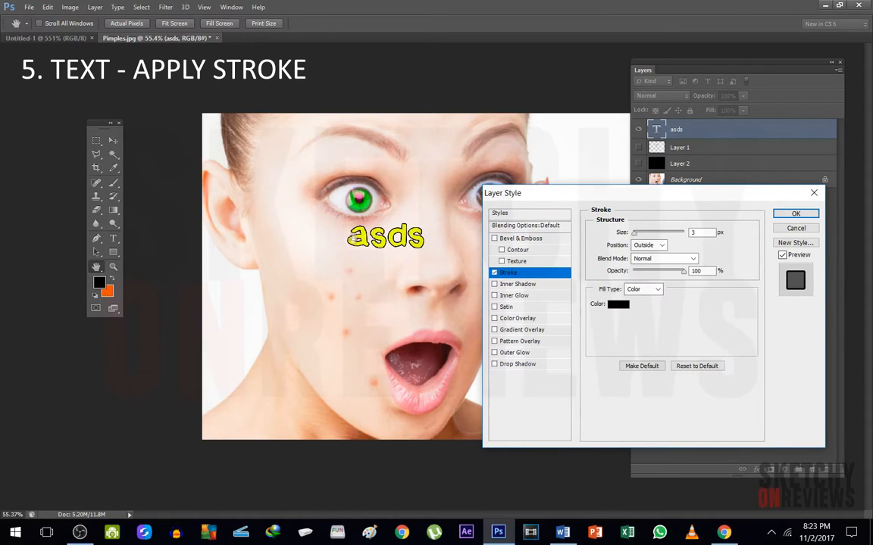
scroll(369, 241, "up", 8)
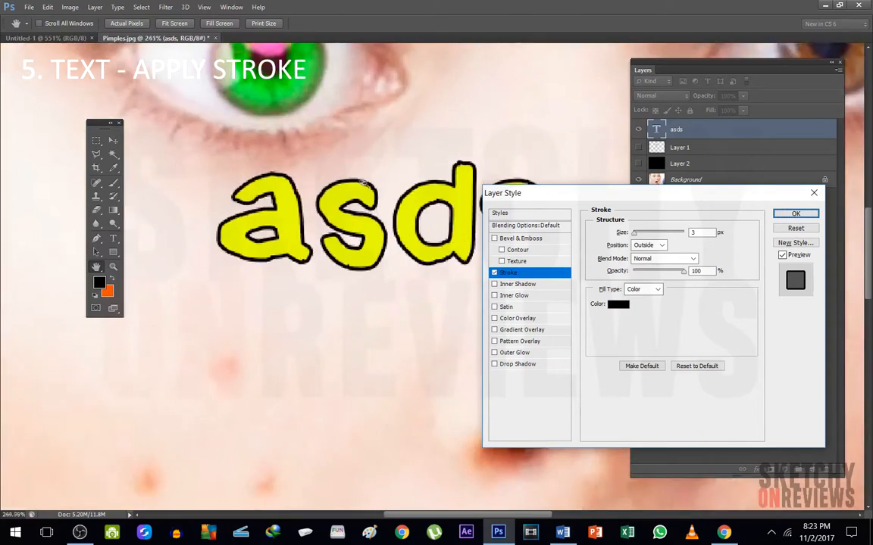
mouse_move(646, 235)
left_mouse_down()
mouse_move(695, 231)
mouse_move(638, 232)
left_mouse_up()
left_click_drag(650, 271, 687, 272)
Try red and dark gray 3d3d3d as the text's stroke color, settle on black and apply the layer style
left_click(616, 305)
type("255")
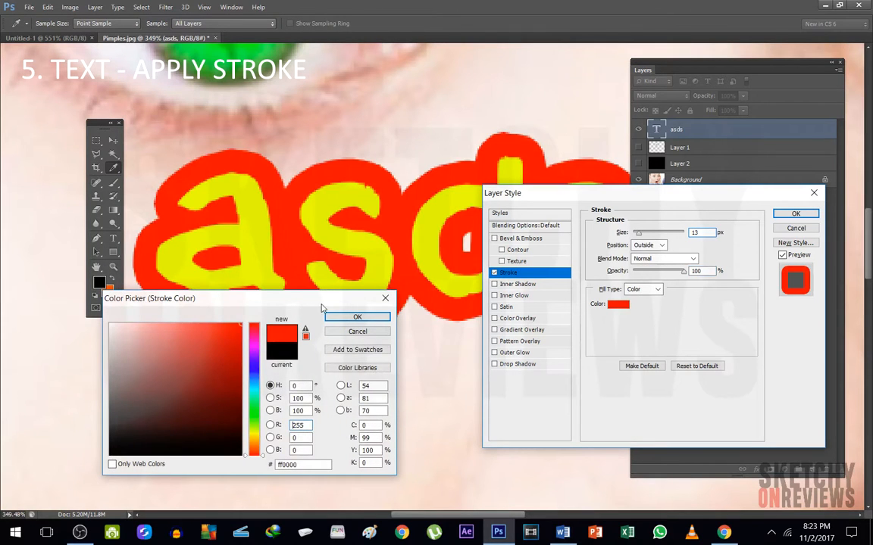
left_click_drag(169, 353, 55, 430)
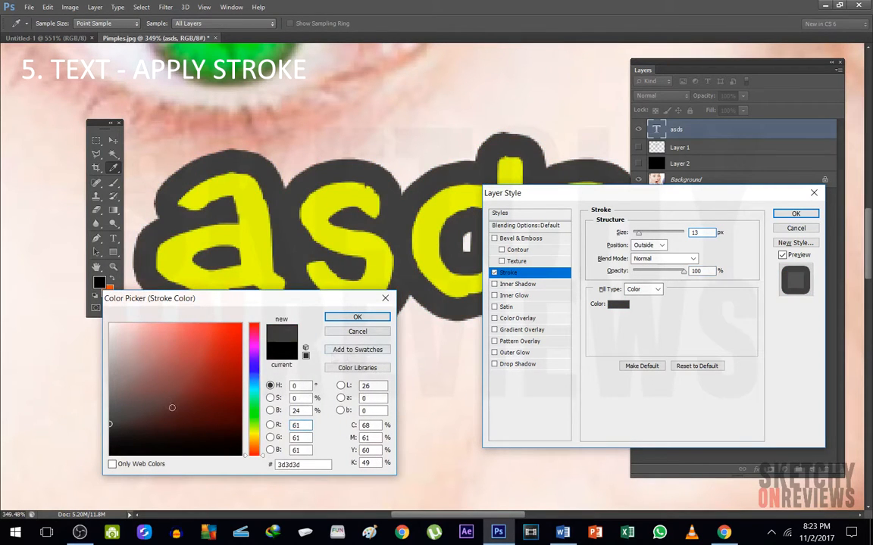
left_click(277, 354)
left_click(362, 319)
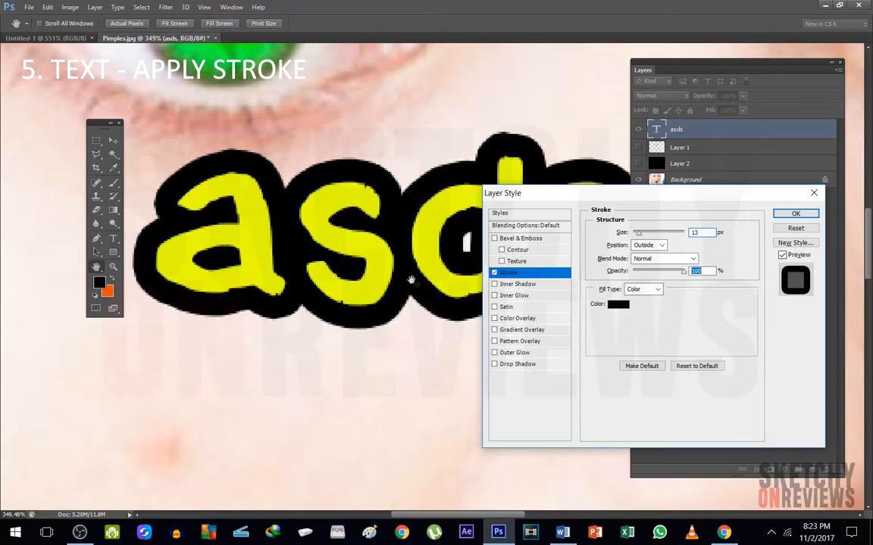
left_click(795, 213)
key("v")
key("ctrl+0")
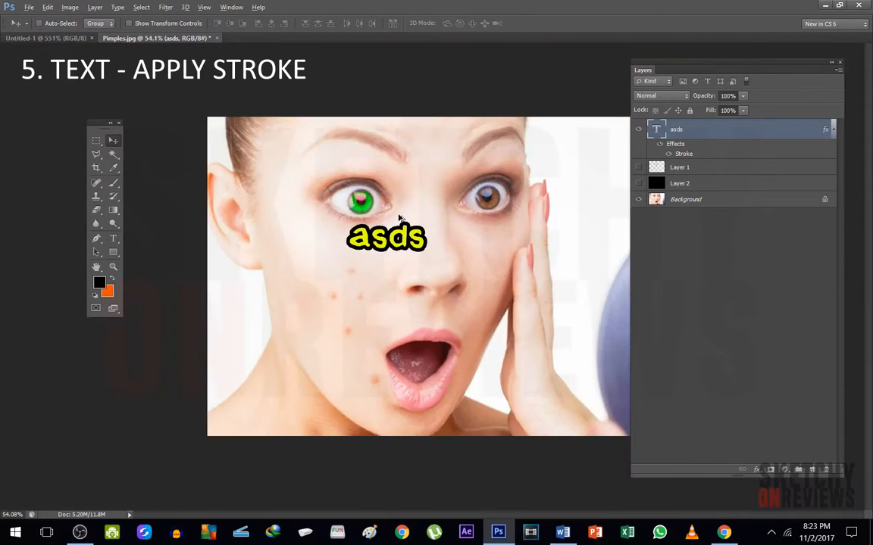
Try replacing the text's stroke with a bright green 4eff00 Color Overlay
scroll(395, 180, "up", 6)
double_click(759, 126)
left_click(493, 272)
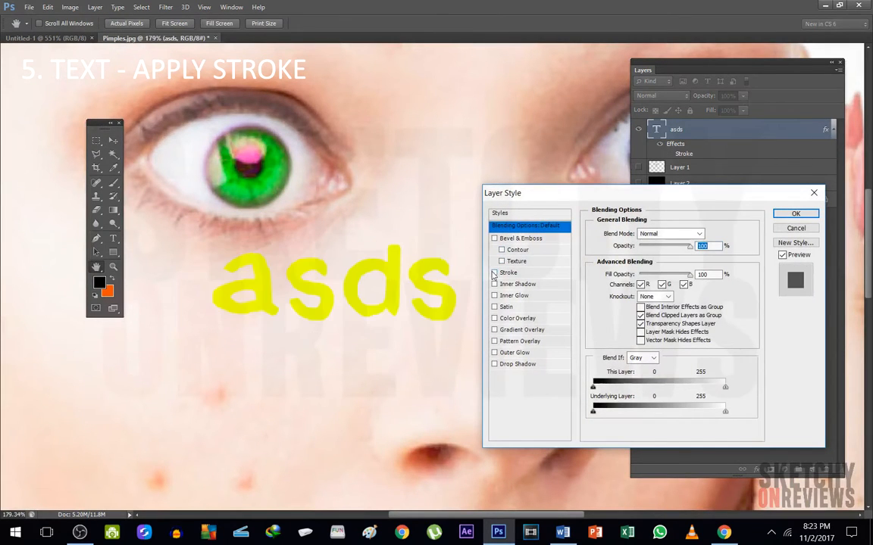
left_click(494, 318)
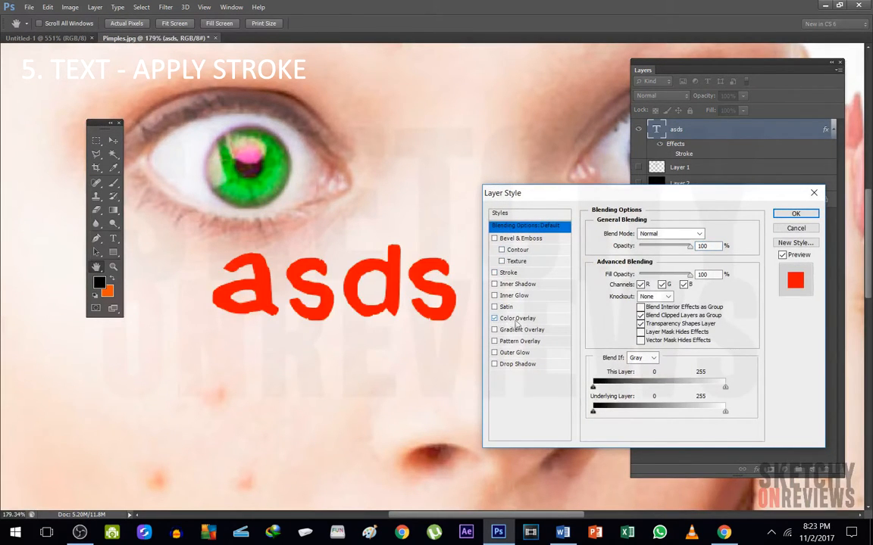
left_click(518, 319)
left_click(711, 233)
left_click(116, 333)
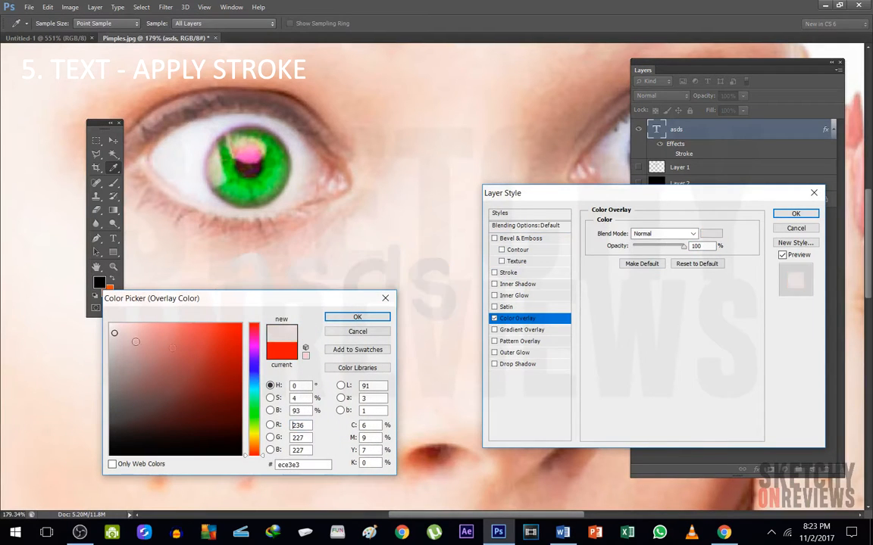
left_click(254, 418)
left_click_drag(233, 335, 290, 303)
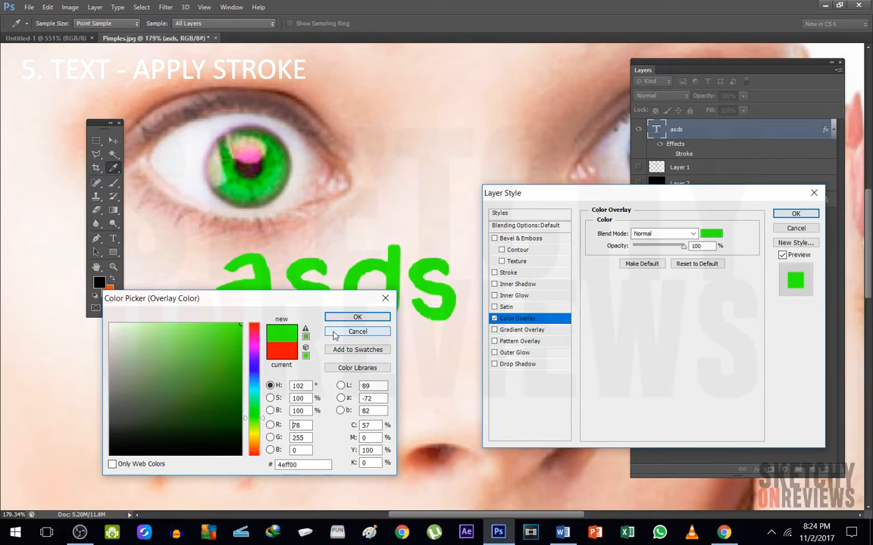
left_click(356, 317)
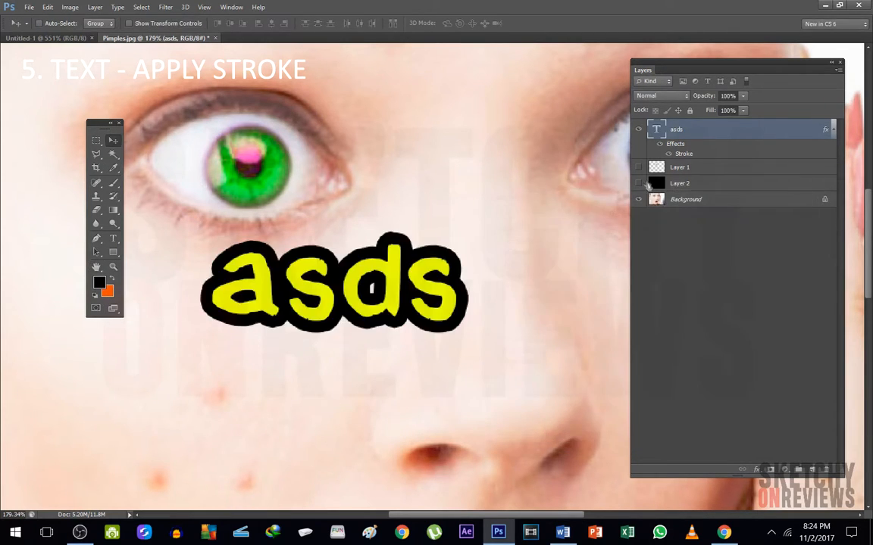
key("ctrl+0")
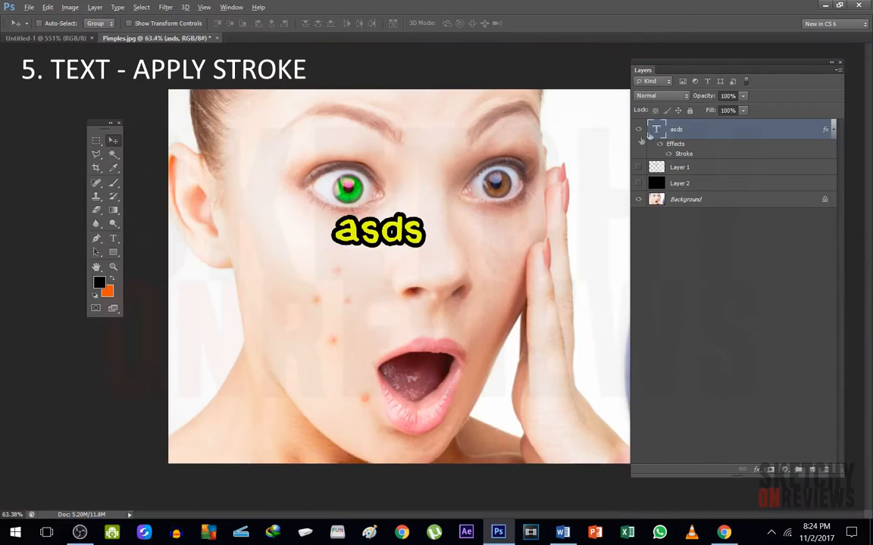
Hide the "asds" layer, show Layer 1 and move its green iris patch slightly down the nose
left_click(638, 129)
left_click(638, 166)
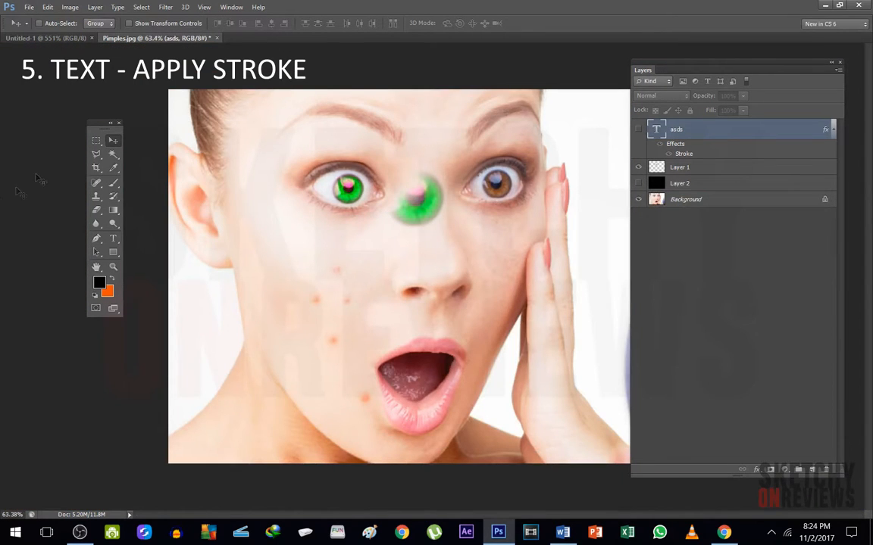
left_click(681, 168)
left_click_drag(446, 231, 450, 255)
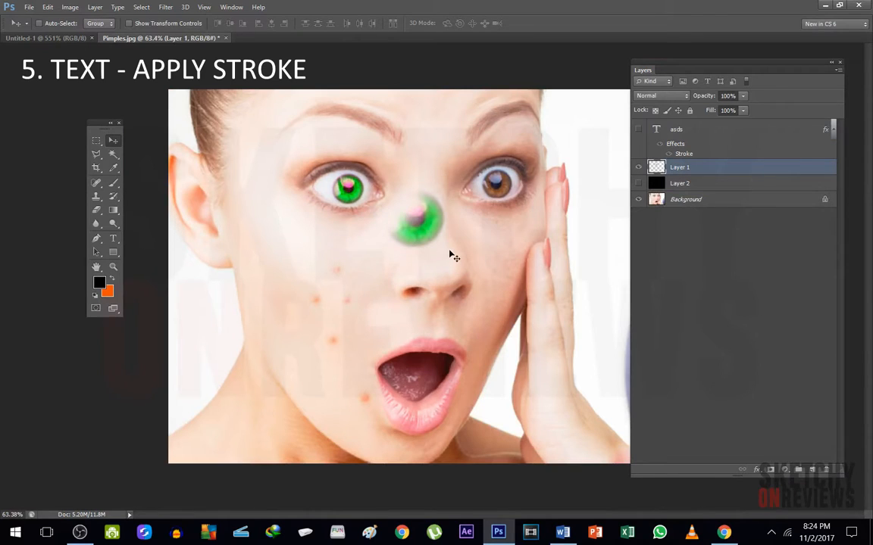
Try a red Color Overlay on the iris patch in Layer 1, testing 990000 and fa0000
double_click(747, 170)
left_click(812, 189)
double_click(767, 167)
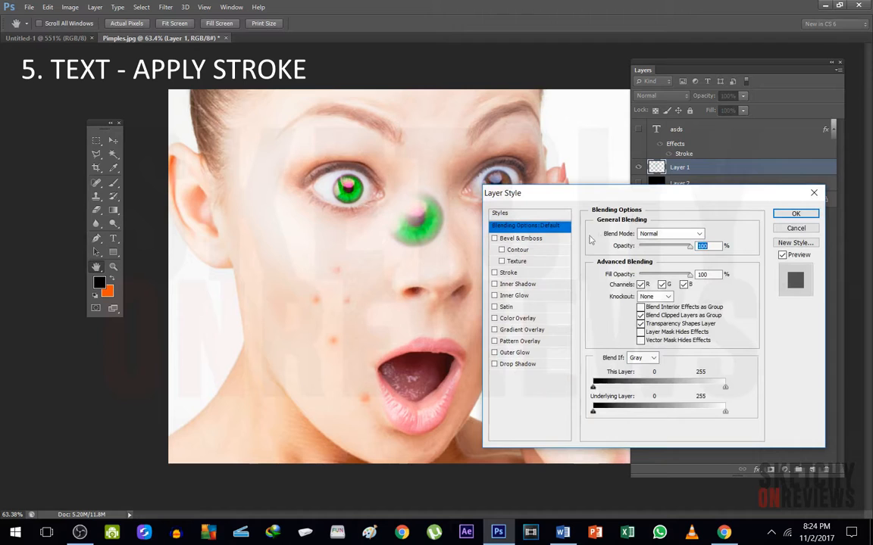
left_click(523, 318)
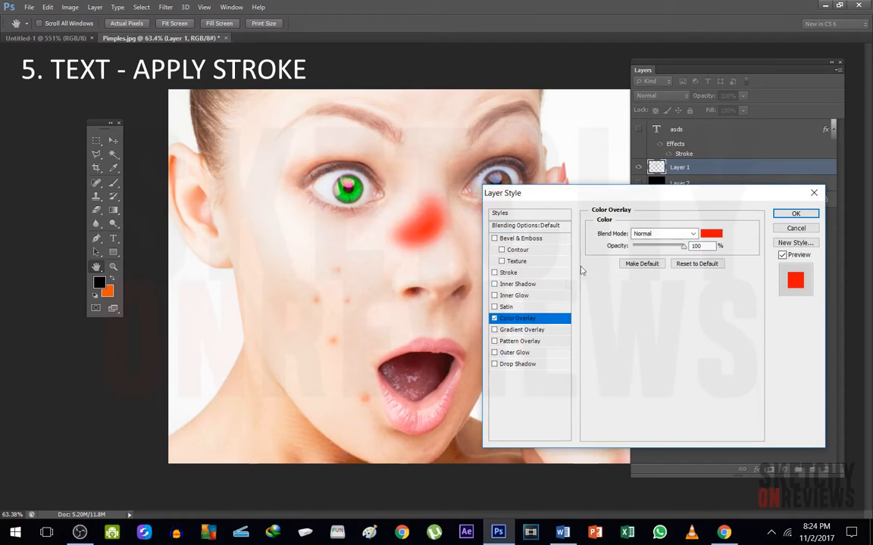
left_click(711, 234)
left_click(241, 376)
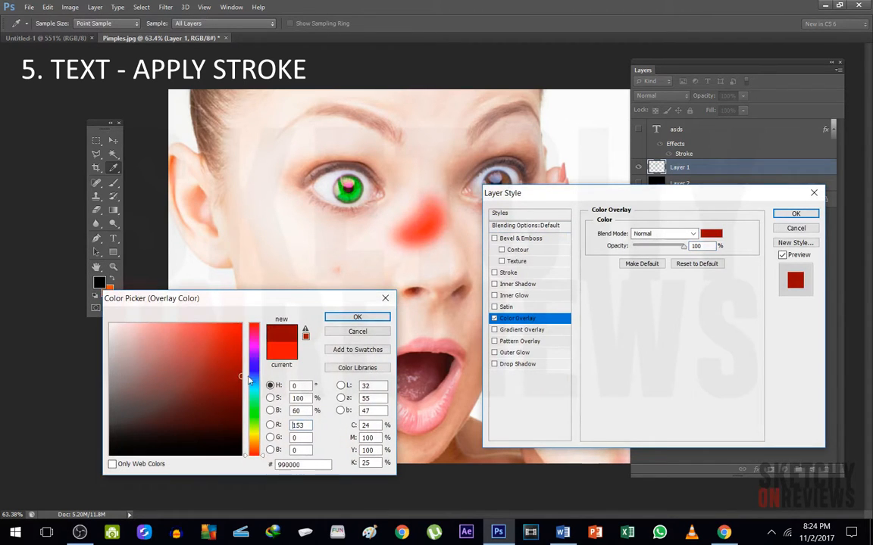
left_click(240, 327)
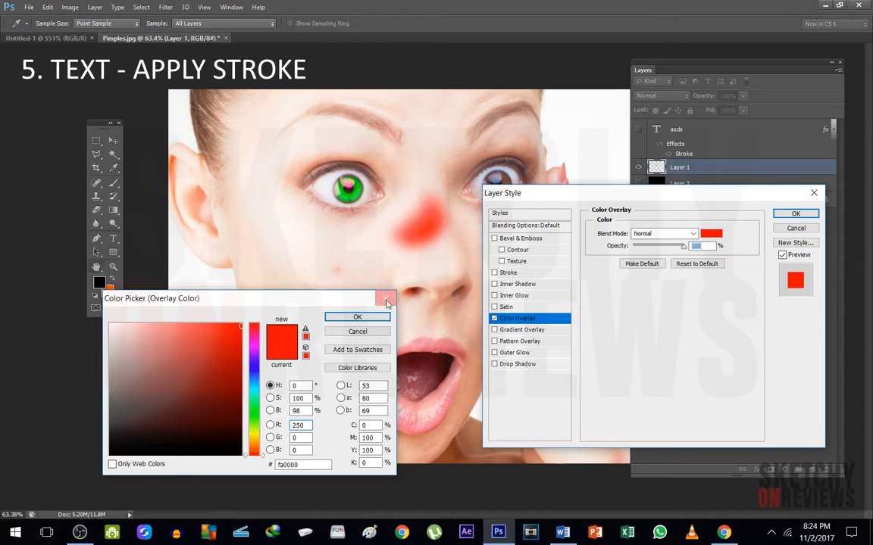
left_click(386, 301)
left_click(792, 229)
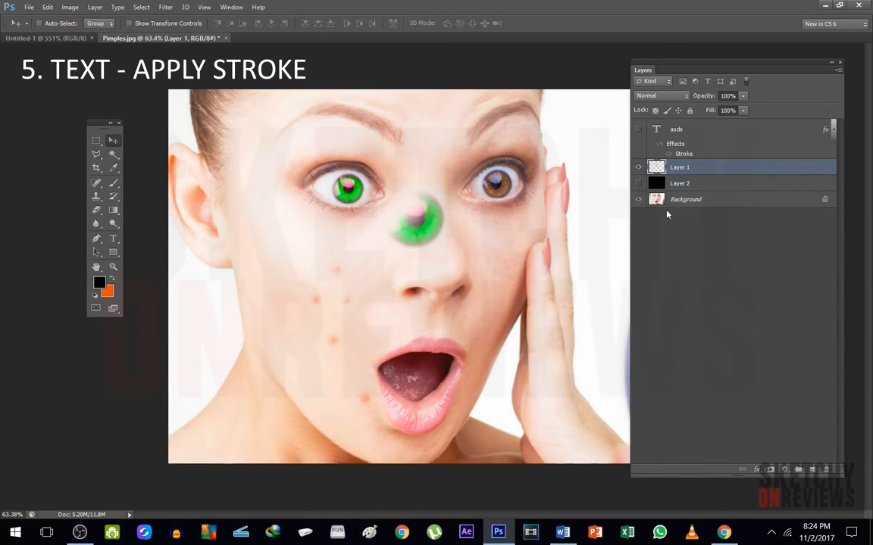
Hide Layer 1 and convert the Background into a regular layer named Layer 0
left_click(639, 167)
double_click(750, 200)
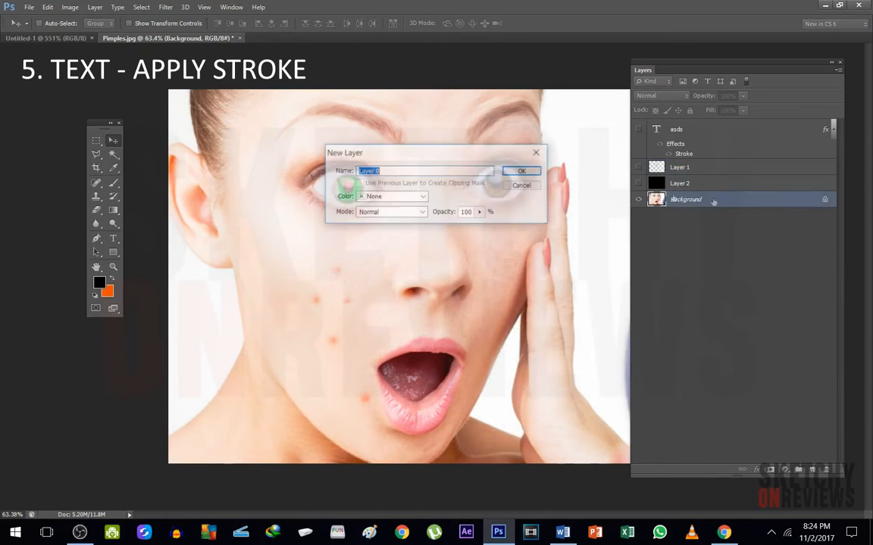
left_click(478, 157)
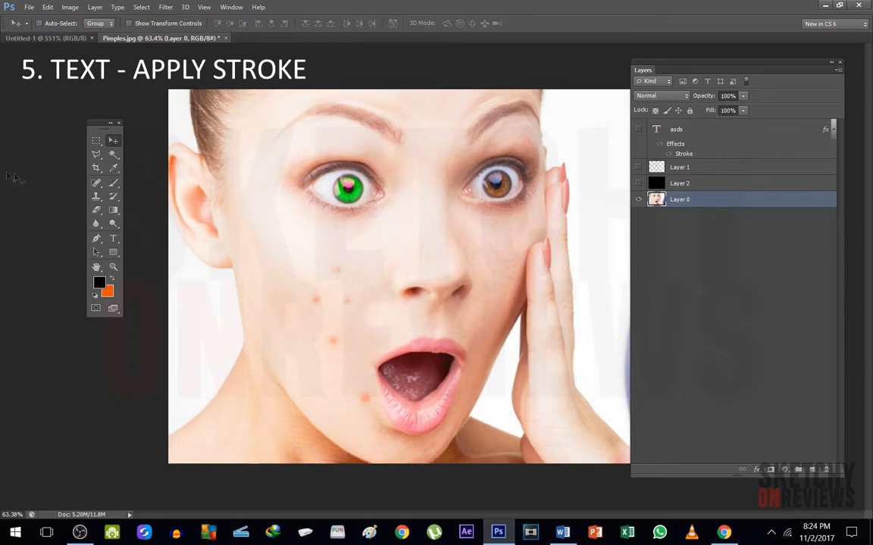
Select the white background areas around the woman using the Magic Wand at tolerance 10 and delete them from Layer 0
left_click(113, 154)
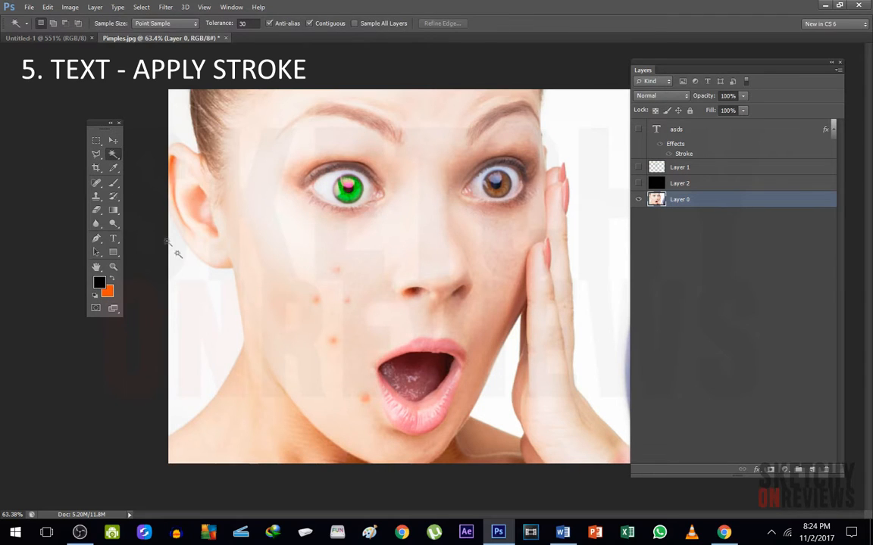
left_click(203, 284)
key("ctrl+d")
left_click_drag(254, 24, 80, 38)
type("10")
key("Return")
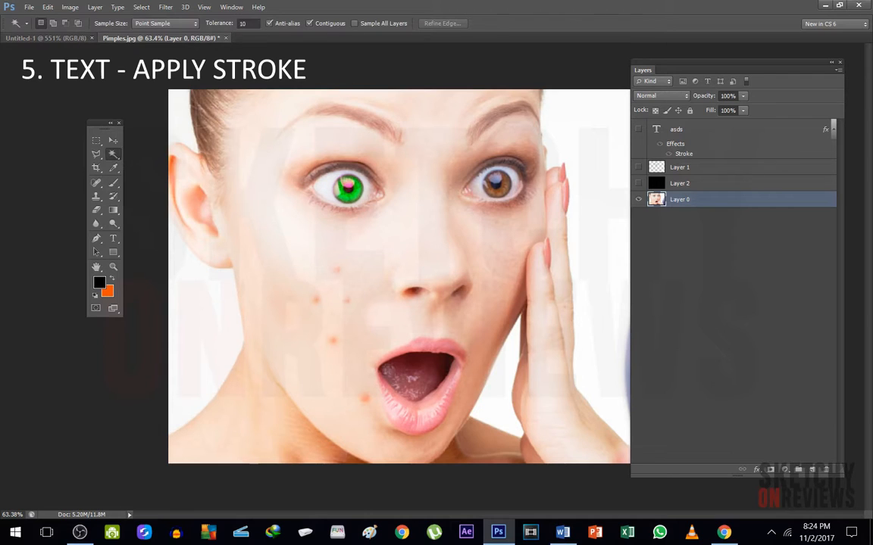
left_click(175, 132, "shift")
left_click(180, 305, "shift")
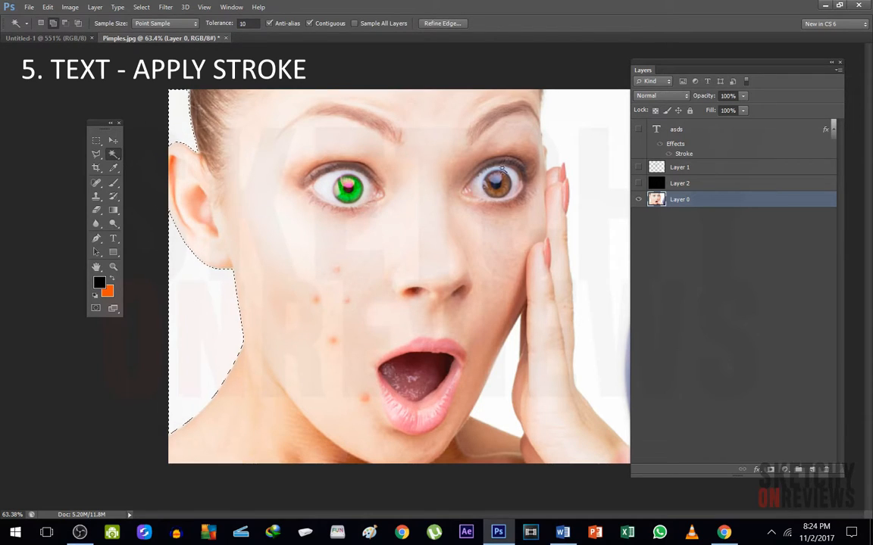
left_click(571, 219, "shift")
left_click(516, 377, "shift")
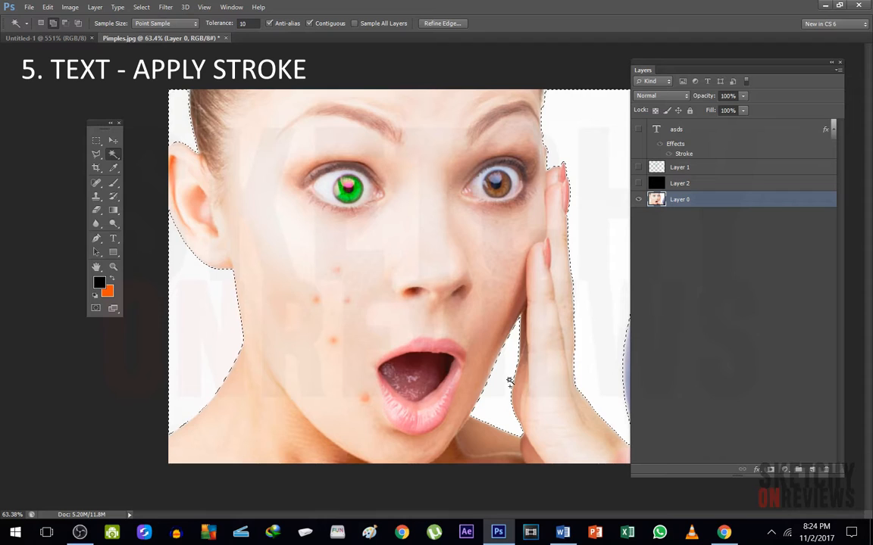
key("Delete")
key("ctrl+d")
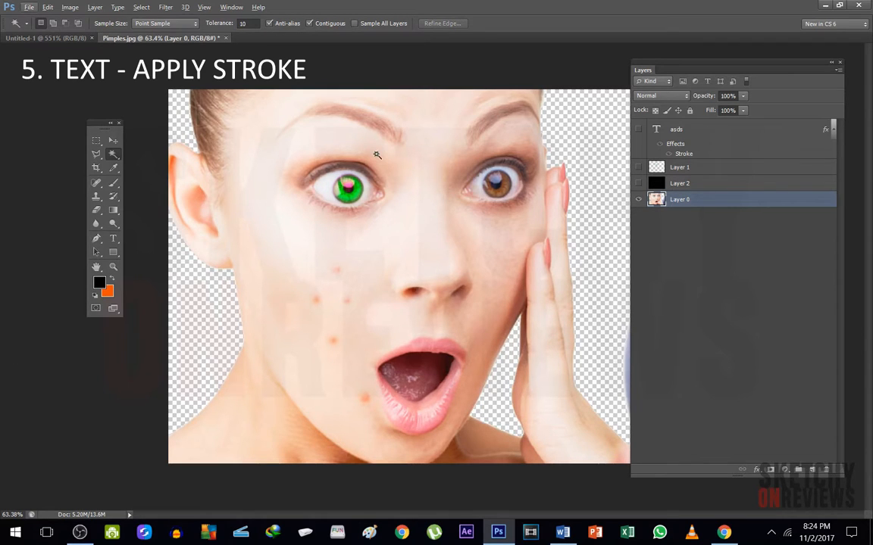
Try a muted red be7c7c Color Overlay on the cut-out portrait in Layer 0
double_click(734, 201)
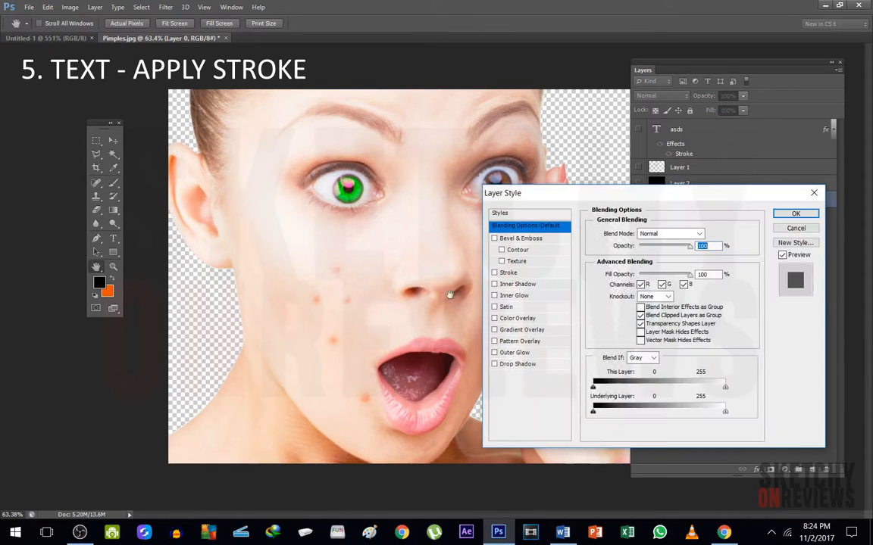
left_click(523, 318)
left_click(711, 233)
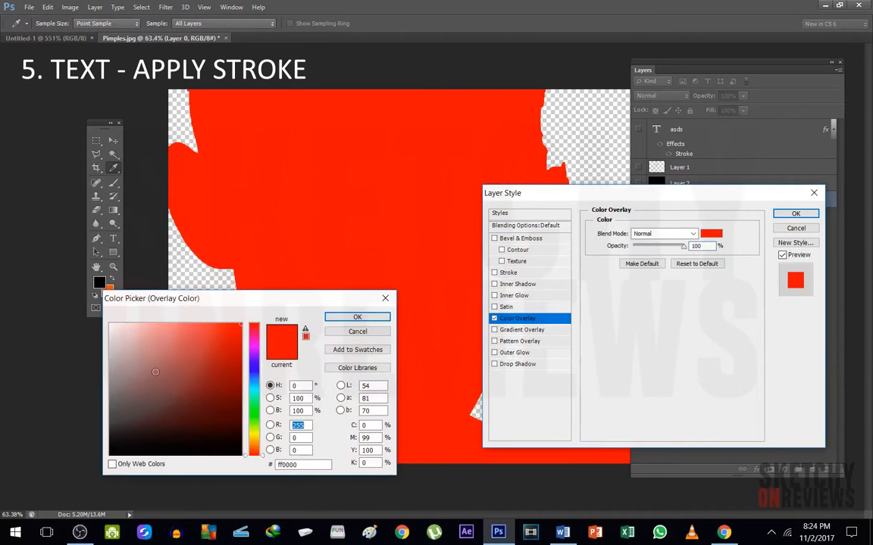
left_click_drag(194, 301, 481, 279)
left_click_drag(514, 347, 442, 336)
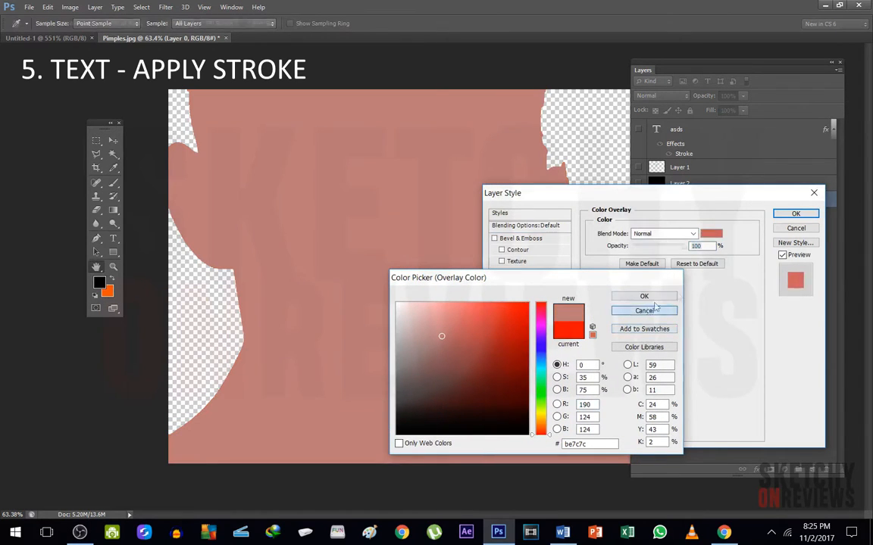
left_click(644, 310)
left_click(796, 228)
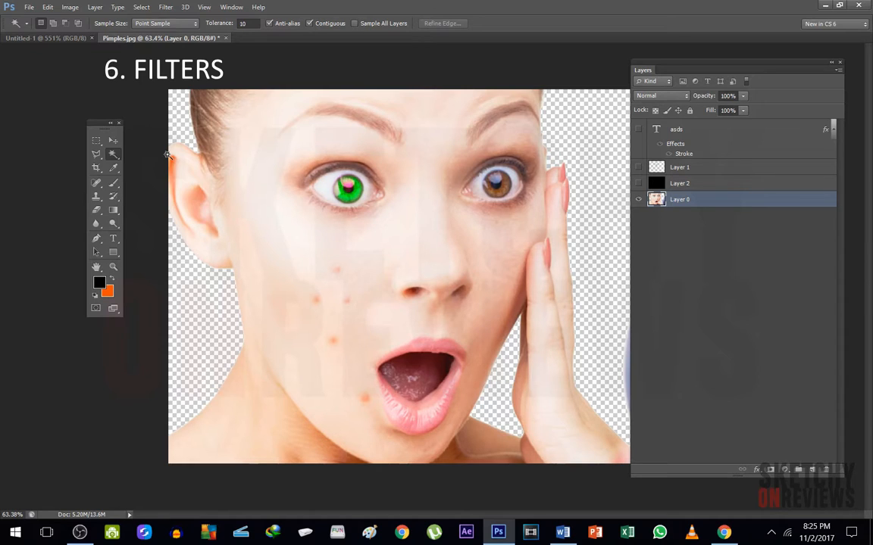
Open the Filter Gallery for Layer 0 and examine the Grain texture preview at several magnifications
left_click(165, 7)
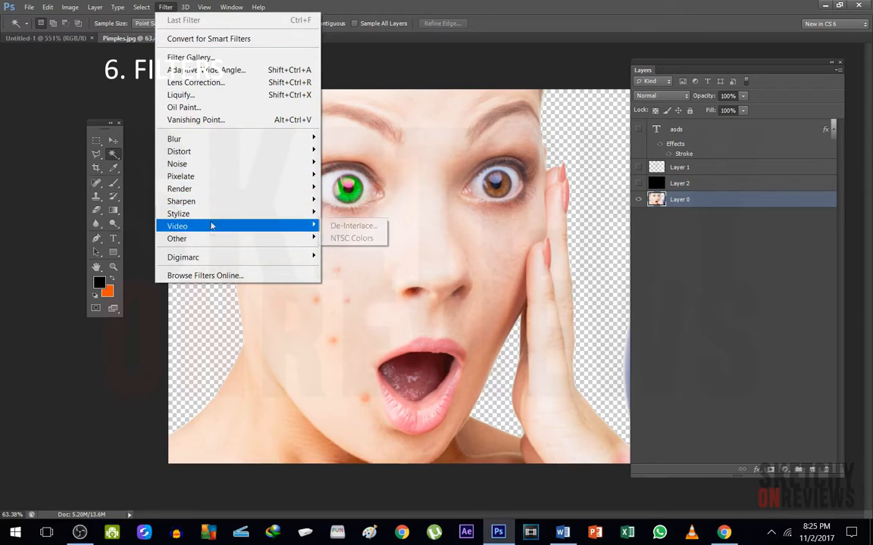
left_click(190, 57)
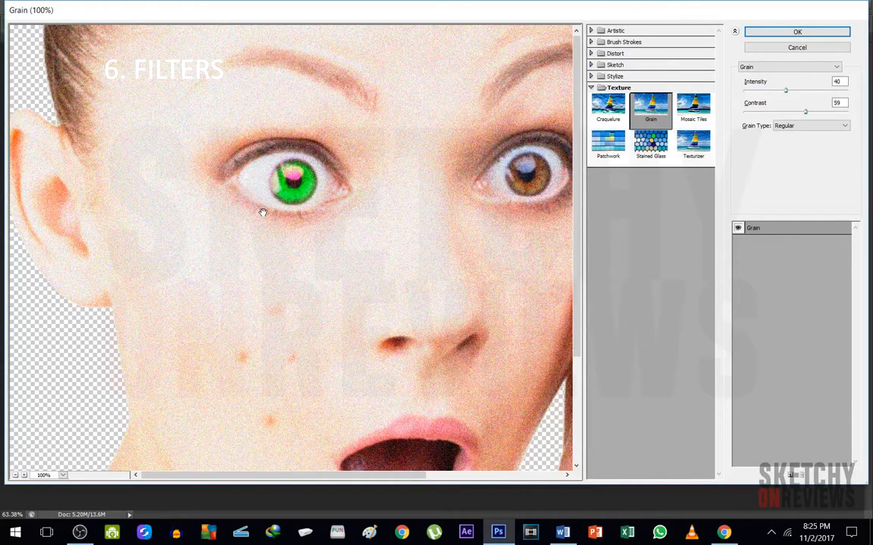
key("alt")
left_click(305, 251, "alt")
left_click(305, 251, "alt")
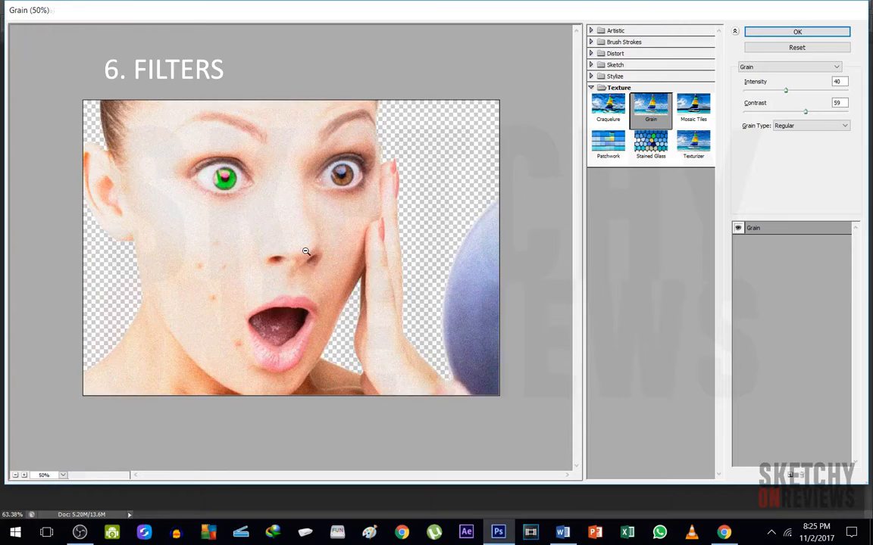
left_click(305, 252, "alt")
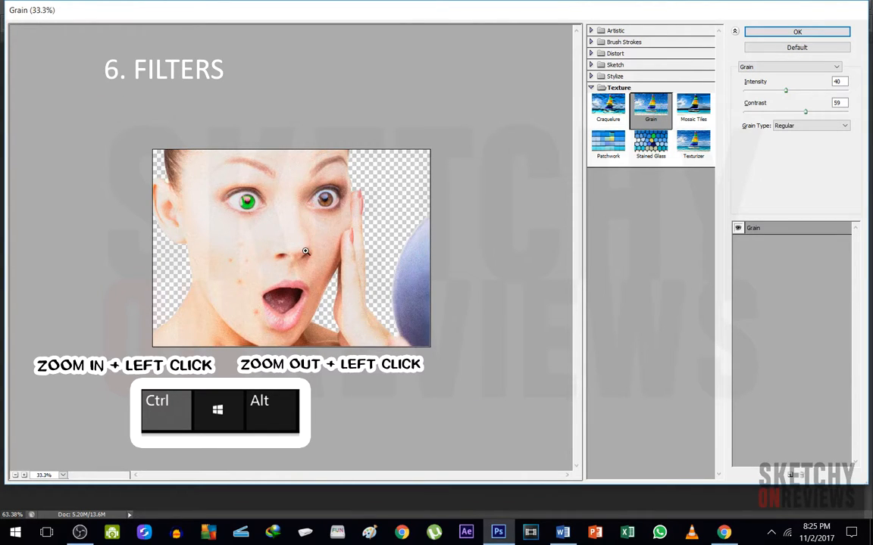
left_click(305, 251, "ctrl")
left_click(305, 251, "ctrl")
left_click(305, 251, "ctrl")
left_click(305, 252, "ctrl")
left_click(305, 252, "ctrl")
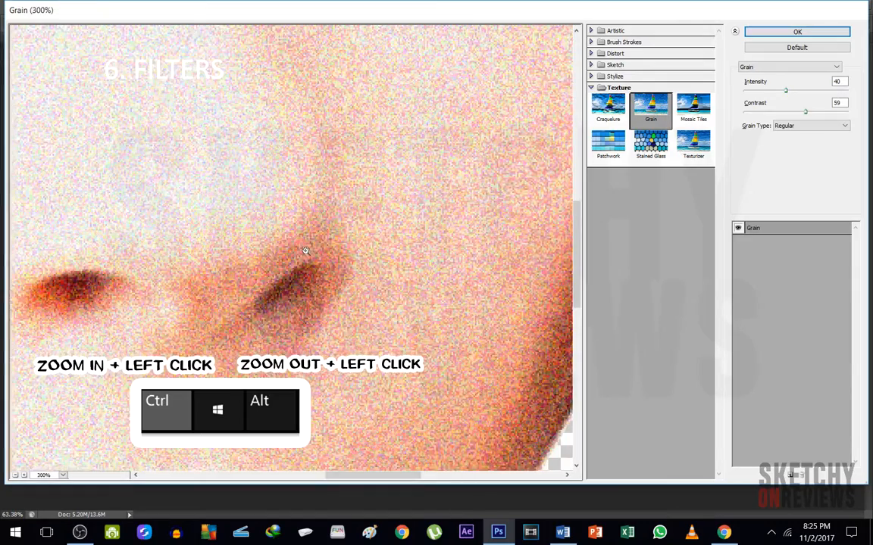
left_click(306, 252, "alt")
left_click(305, 252, "alt")
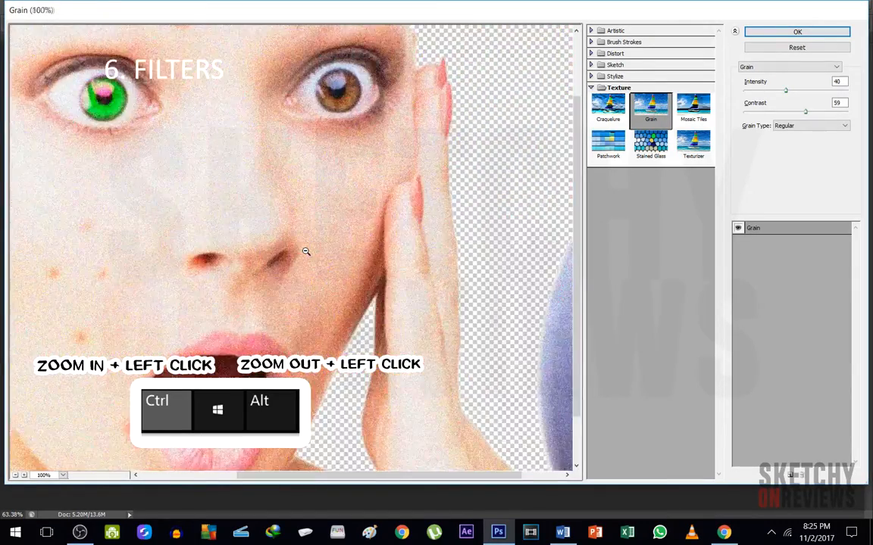
left_click(306, 252, "alt")
left_click(306, 252, "alt")
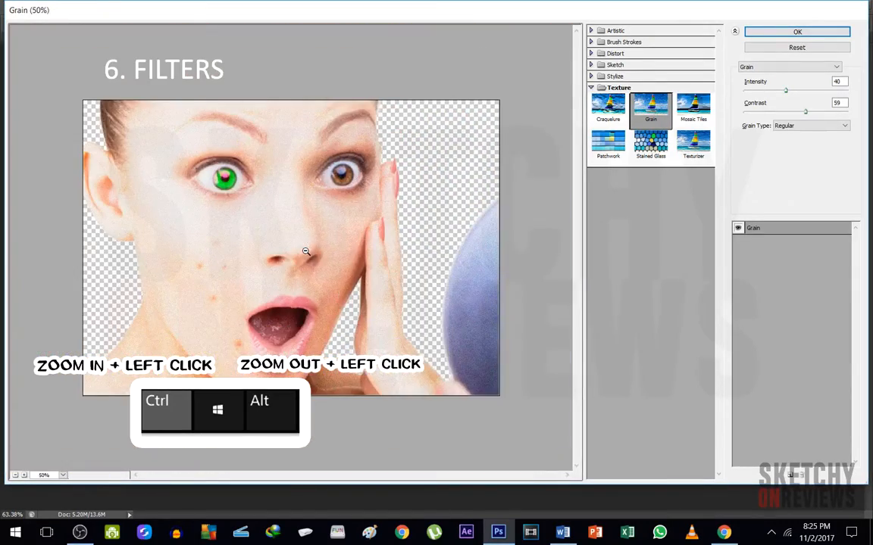
Browse the filter categories and try Diffuse Glow with graininess 6, glow amount 12 and clear amount 2
left_click(596, 32)
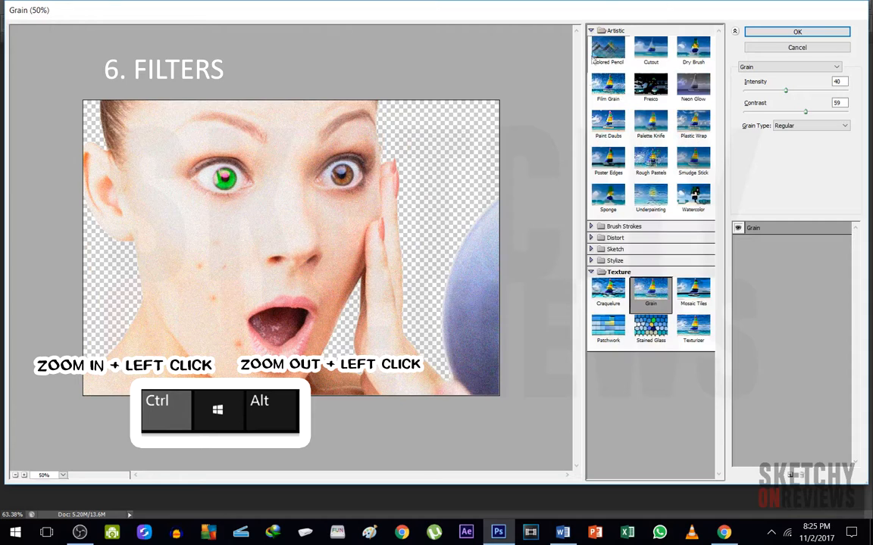
left_click(593, 227)
left_click(593, 348)
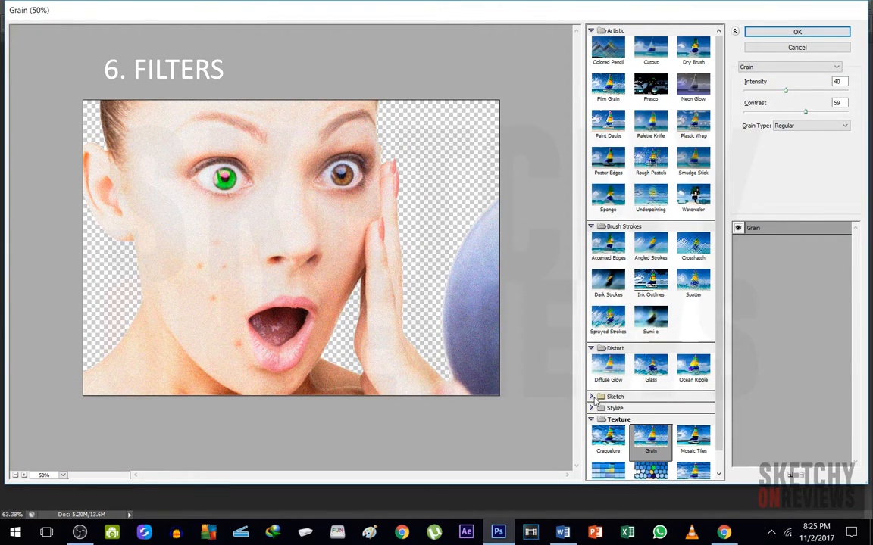
left_click(591, 396)
left_click(616, 376)
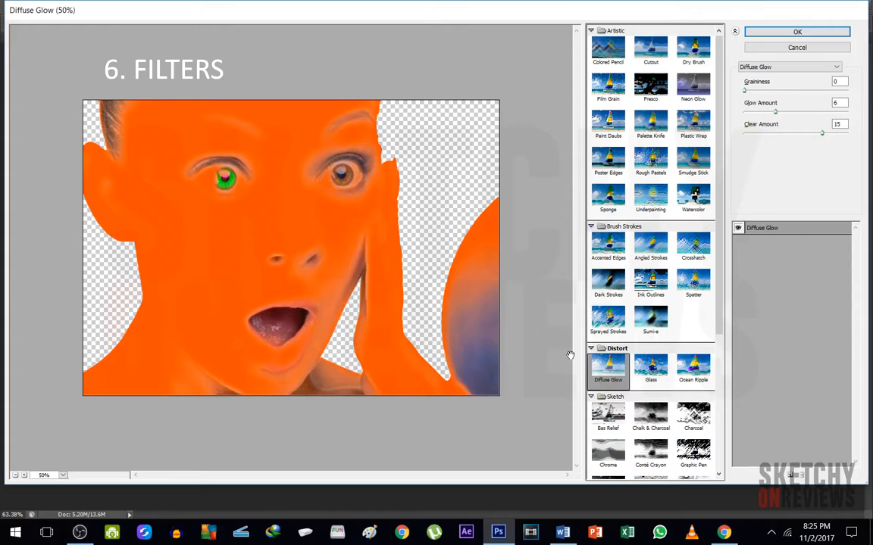
left_click_drag(744, 90, 751, 133)
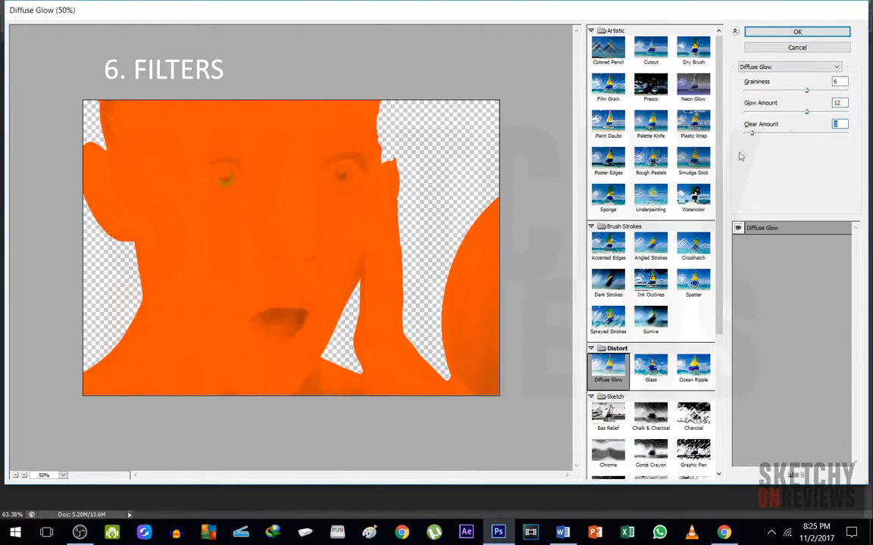
Try the Sponge filter, comparing the preview with and without it, and leave the Filter Gallery without applying anything
left_click(599, 204)
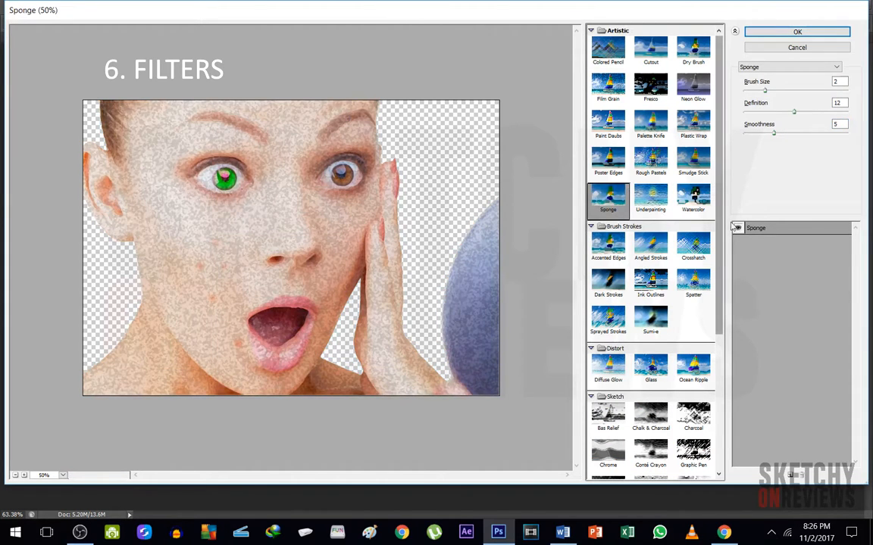
left_click(738, 228)
left_click(738, 228)
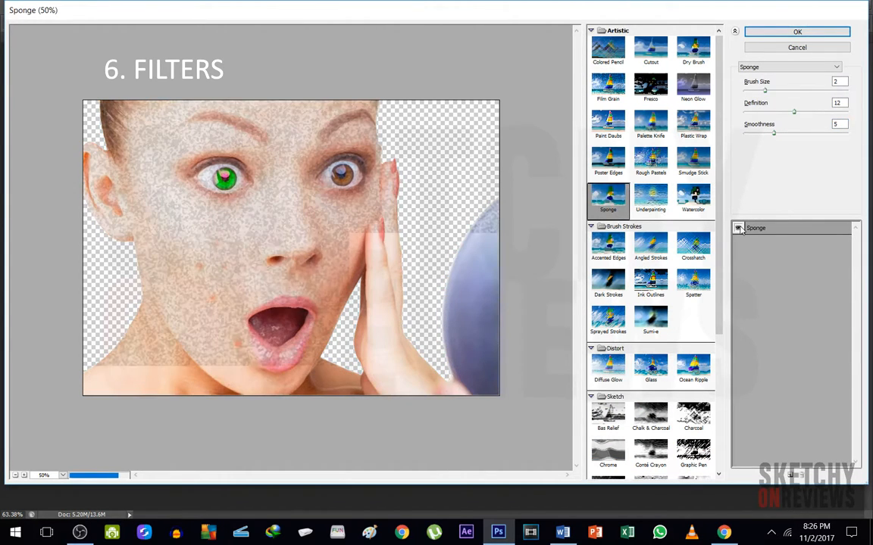
left_click(738, 228)
left_click(738, 228)
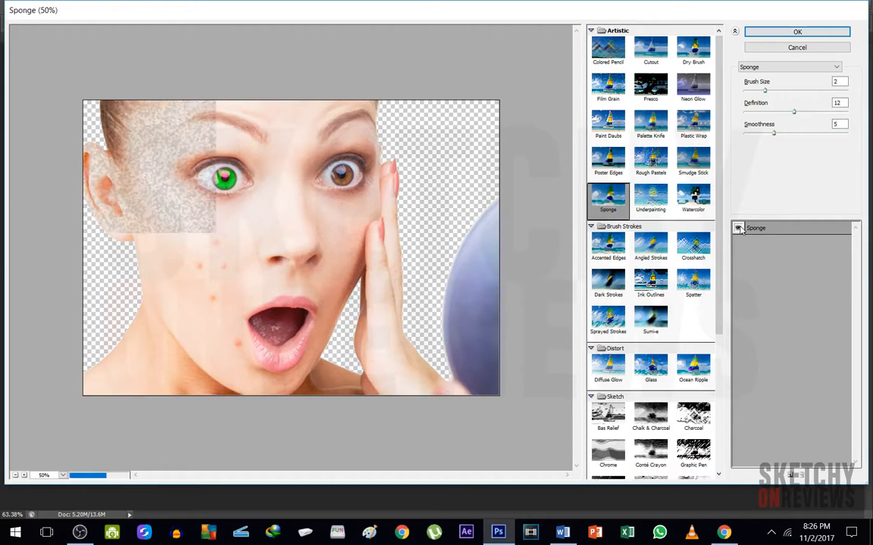
left_click(812, 48)
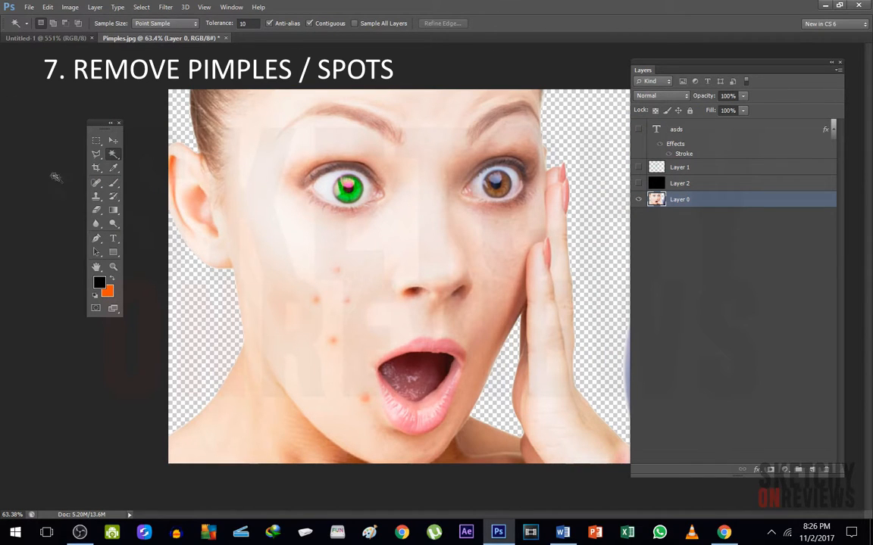
Heal the three pimples on the upper cheek in Layer 0 using the Spot Healing Brush at size 50
left_click(95, 184)
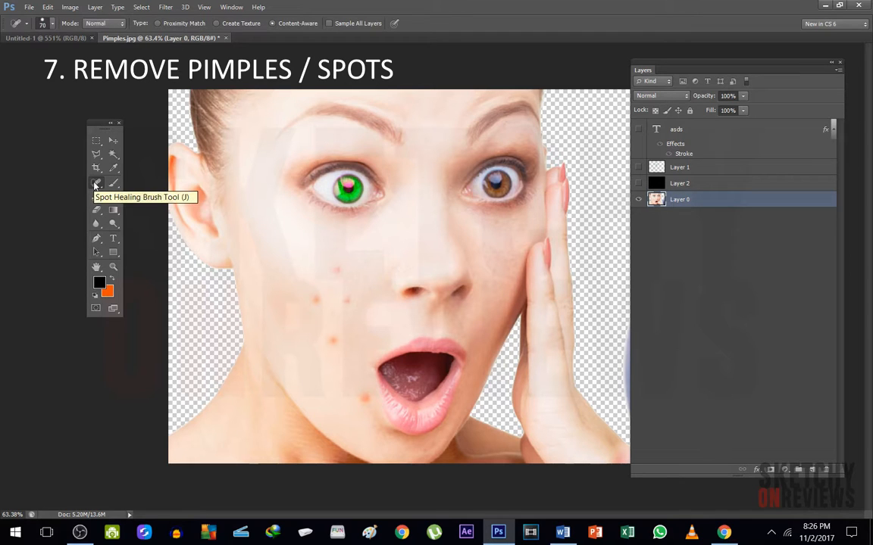
scroll(350, 278, "up", 8)
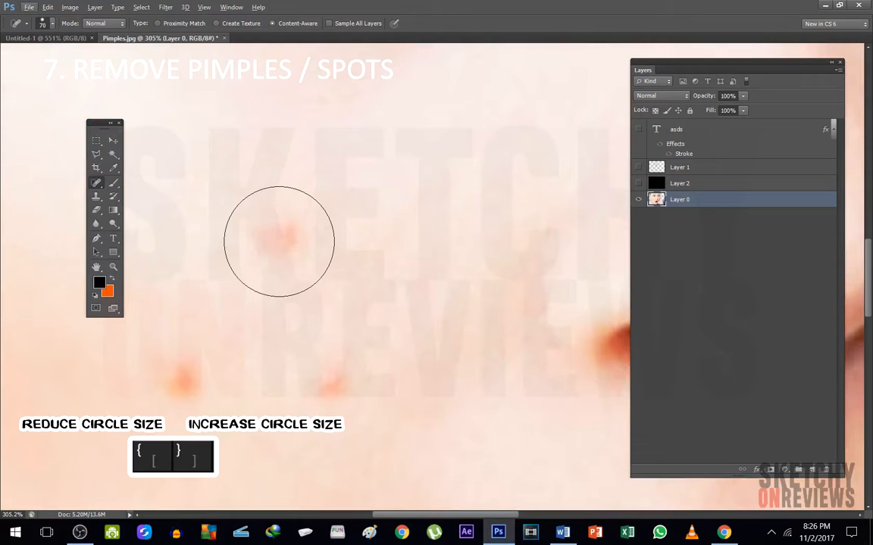
key("bracketright")
key("bracketright")
key("bracketright")
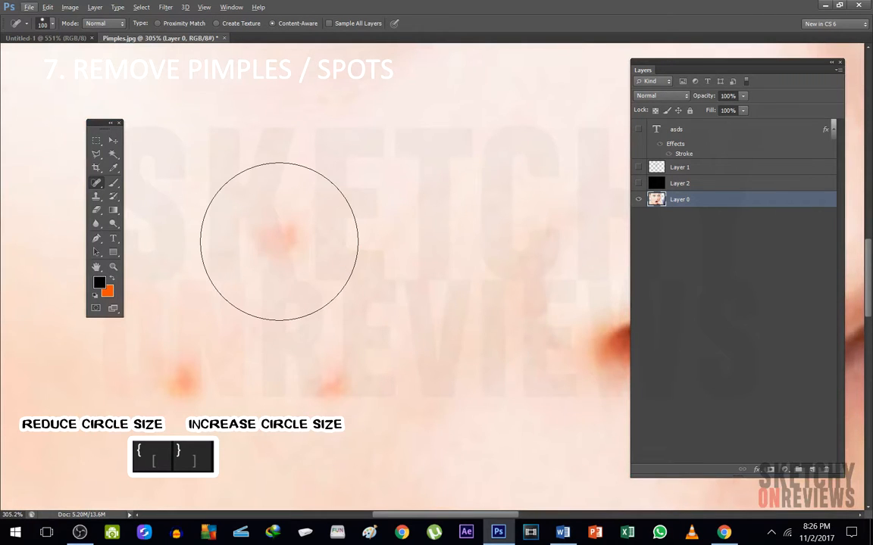
key("XF86AudioMute")
key("bracketleft")
key("bracketleft")
key("bracketleft")
key("bracketleft")
key("bracketleft")
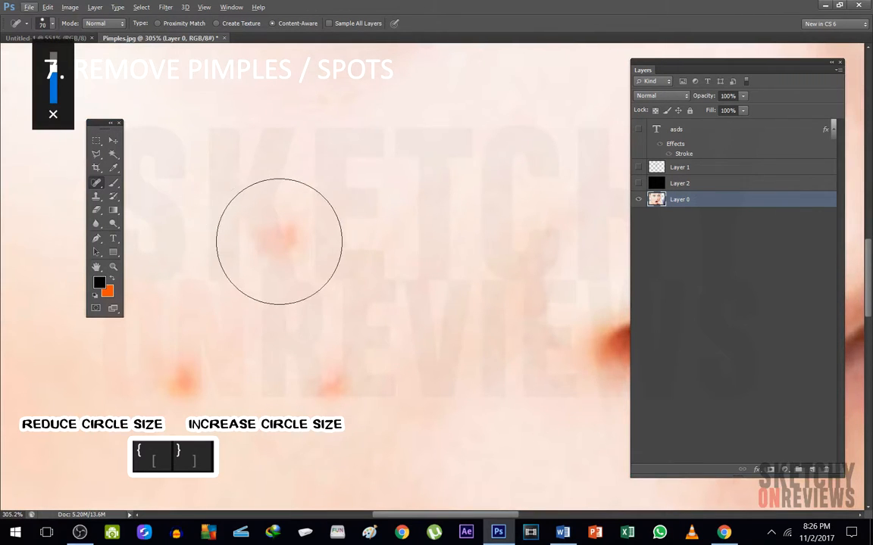
key("XF86AudioMute")
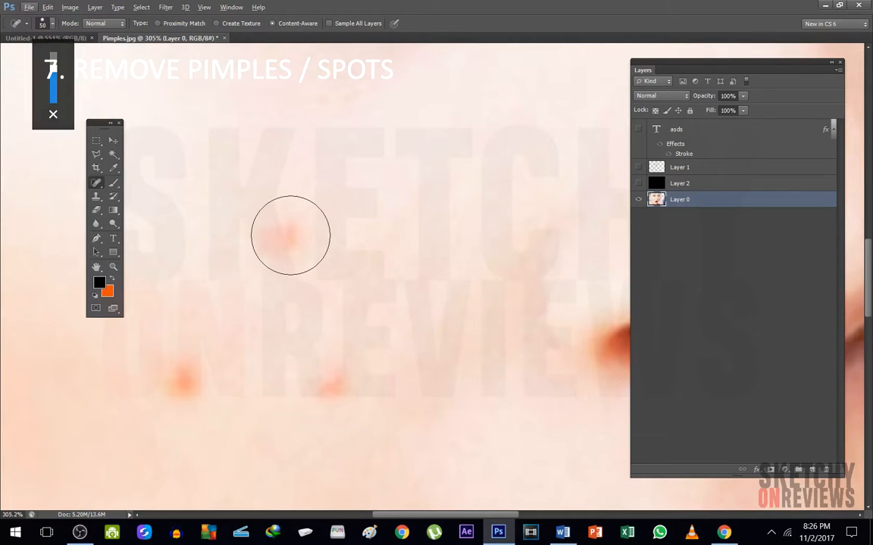
left_click(290, 236)
left_click(331, 371)
left_click(178, 382)
Heal the remaining pimples on the lower cheek and near the mouth with the Spot Healing Brush
scroll(296, 385, "down", 5)
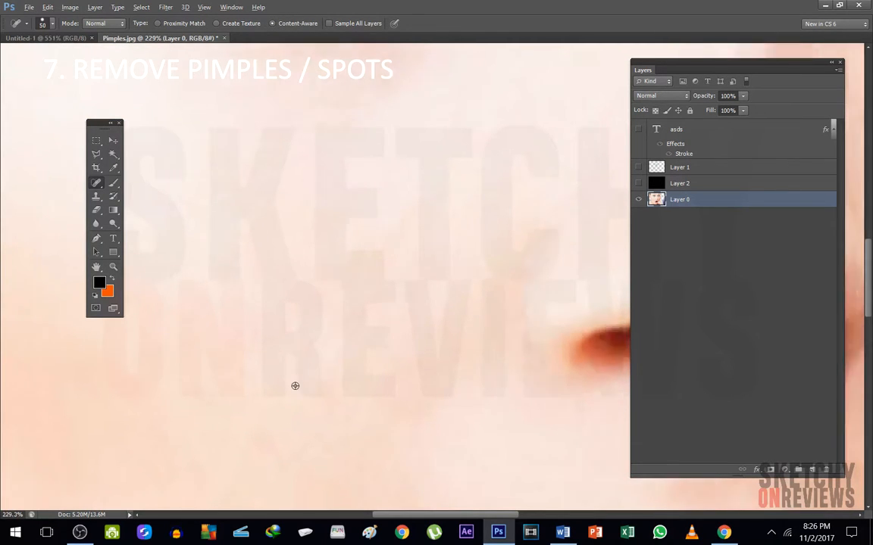
scroll(263, 470, "down", 4)
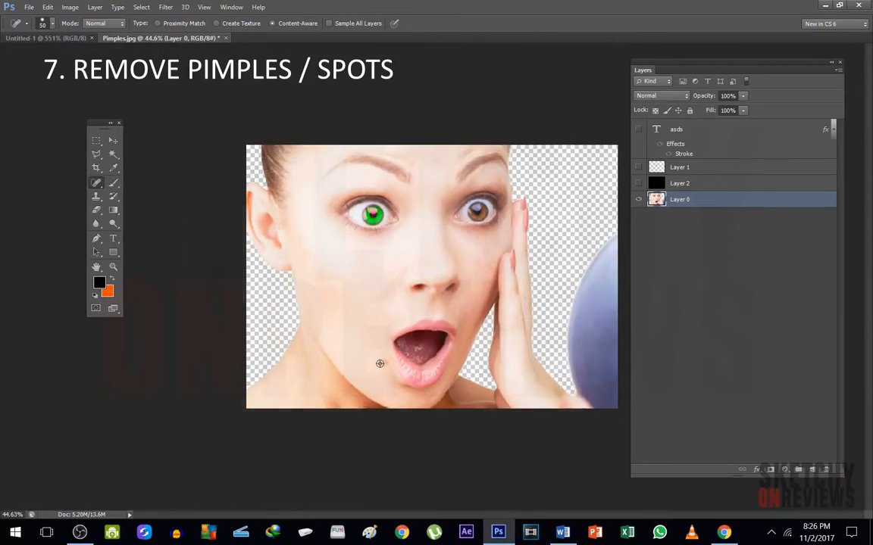
scroll(379, 363, "up", 5)
left_click(300, 402)
scroll(261, 332, "down", 3)
scroll(260, 333, "down", 2)
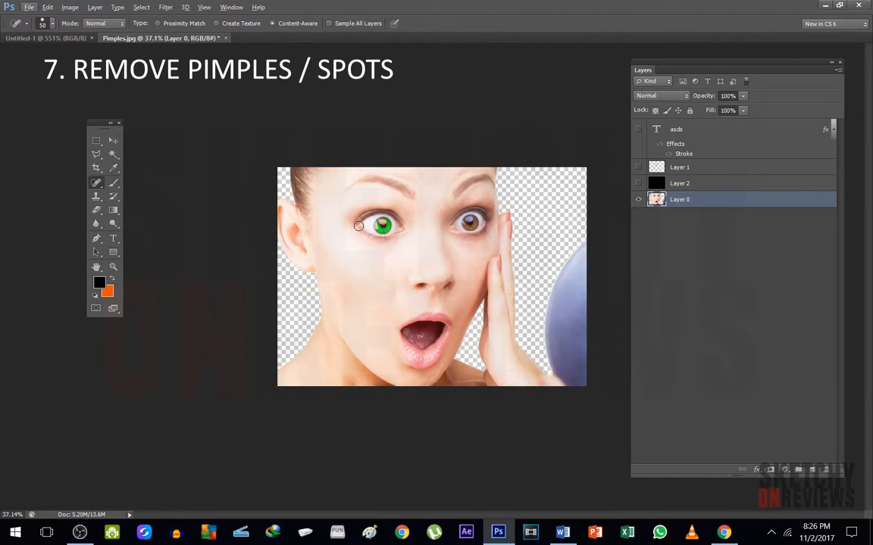
Enlarge the Spot Healing Brush to size 400 and erase the green eye from the face
key("bracketright")
key("bracketright")
key("bracketright")
key("bracketright")
key("bracketright")
key("bracketright")
key("bracketright")
key("bracketright")
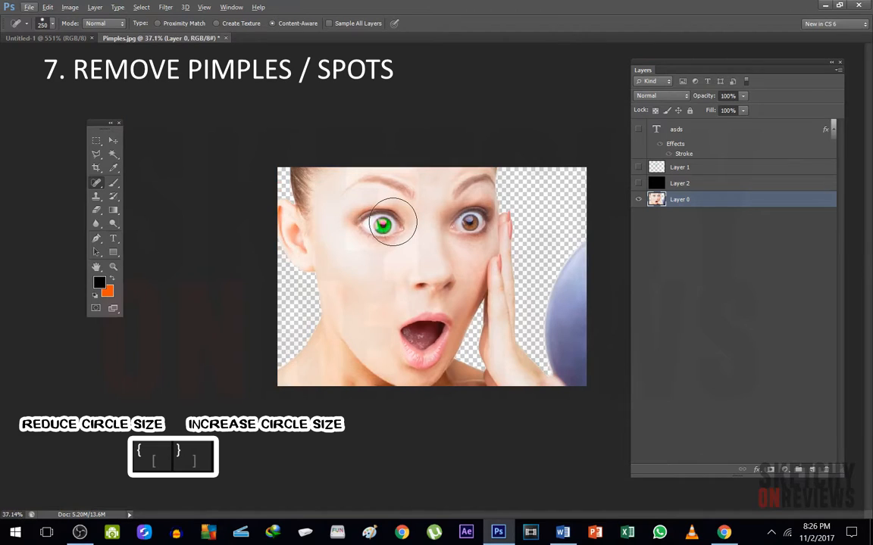
key("bracketright")
key("bracketright")
left_click(378, 224)
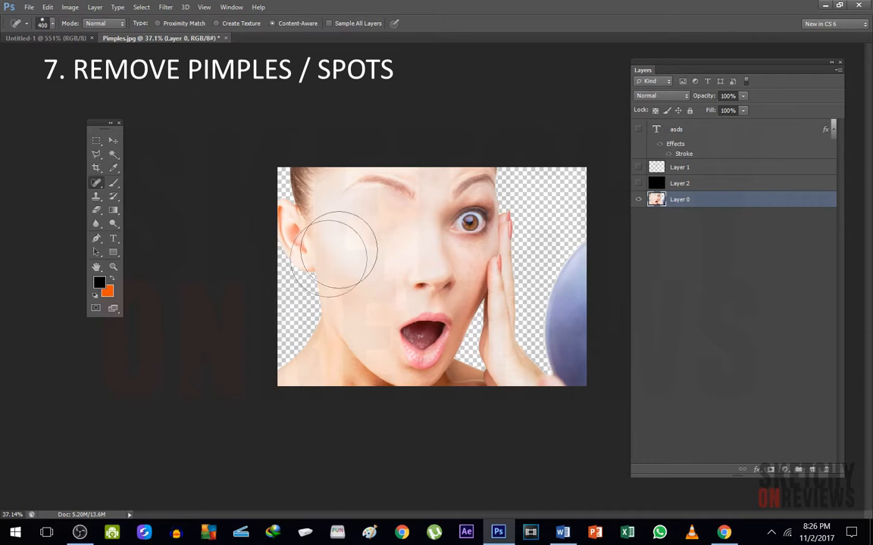
Erase the eyebrow above the removed eye and smooth the surrounding skin with the Spot Healing Brush
right_click(95, 183)
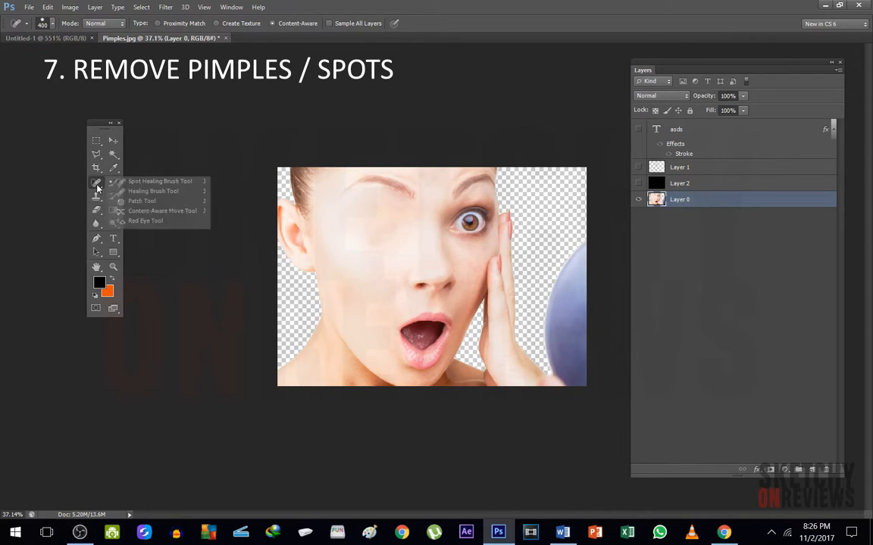
left_click(147, 181)
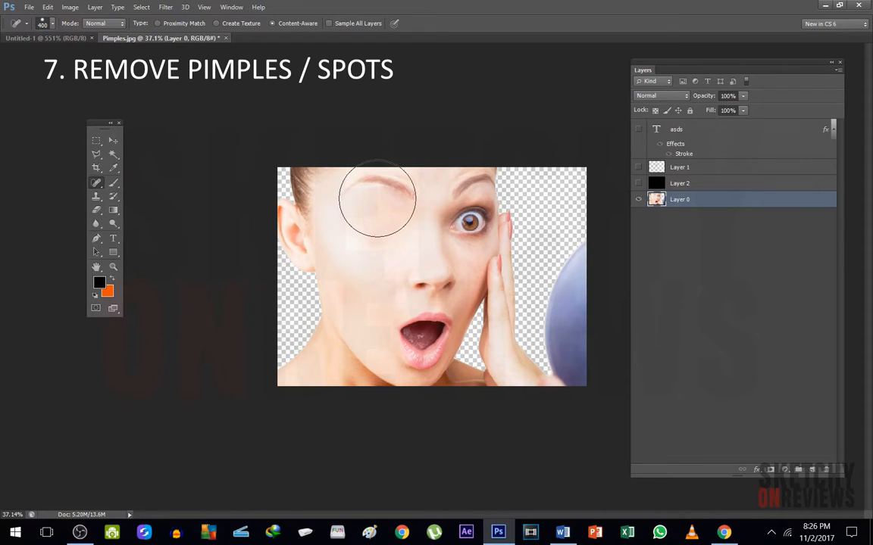
left_click(384, 195)
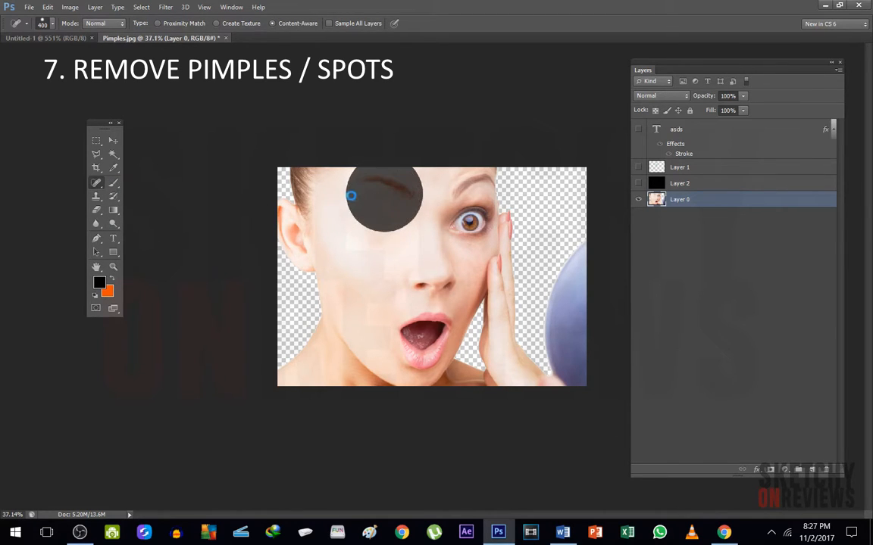
left_click(372, 231)
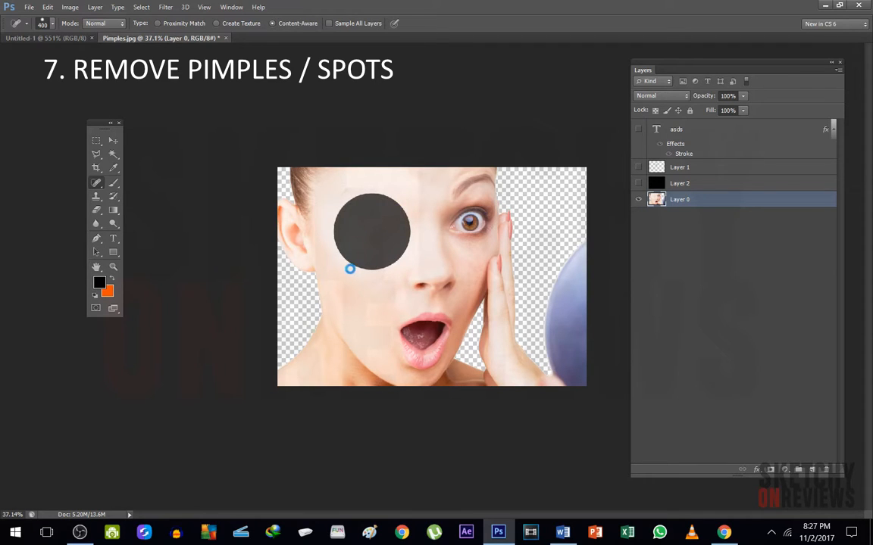
left_click(343, 206)
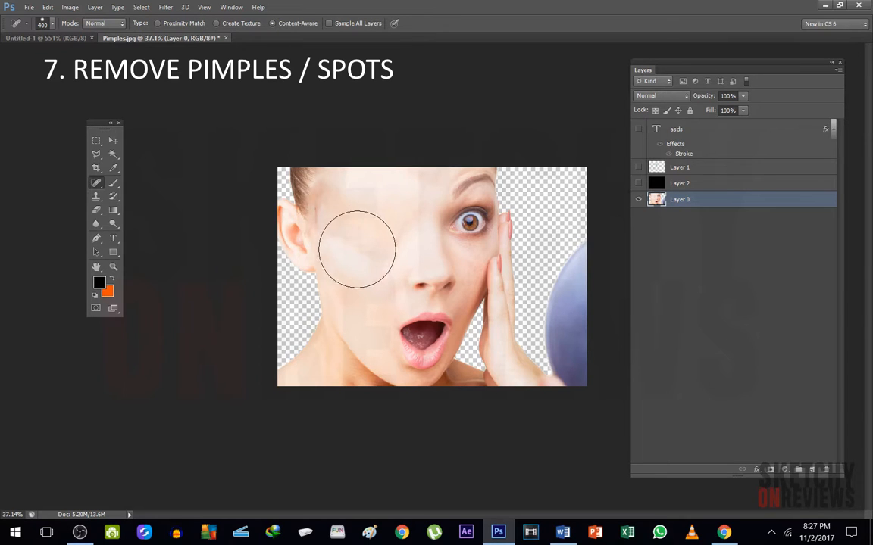
Blend the leftover marks around the erased eye area using the Spot Healing Brush at size 175
scroll(294, 216, "up", 6)
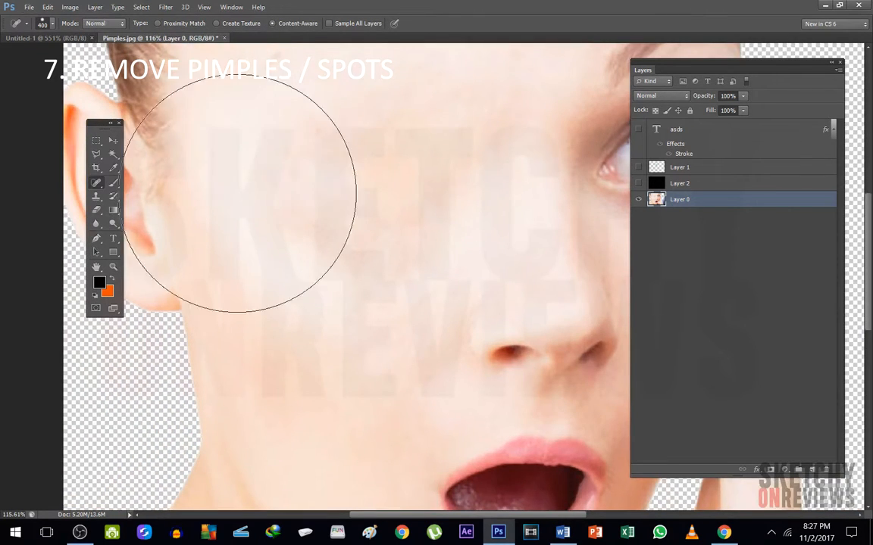
scroll(244, 214, "down", 2)
scroll(257, 215, "down", 1)
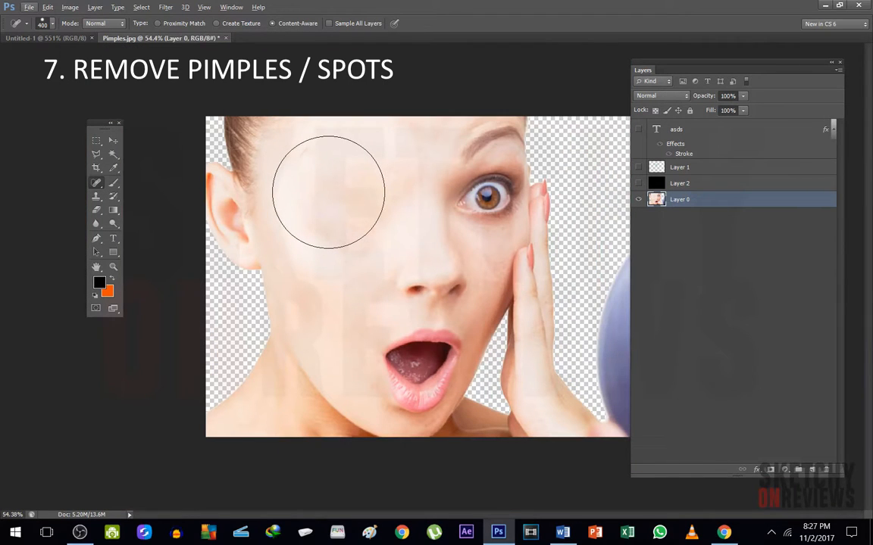
key("bracketleft")
key("bracketleft")
key("bracketleft")
key("bracketleft")
left_click(305, 159)
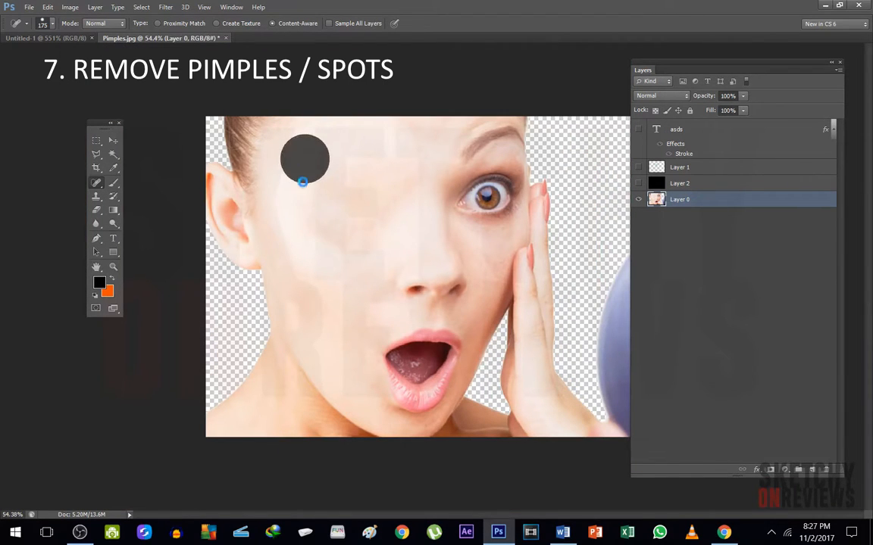
left_click(301, 203)
left_click(316, 236)
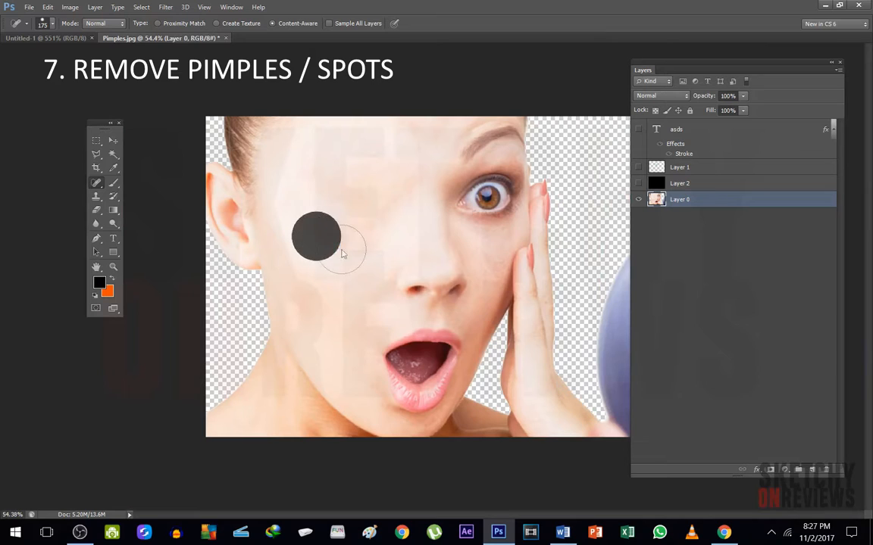
left_click(341, 249)
left_click(368, 244)
left_click(392, 209)
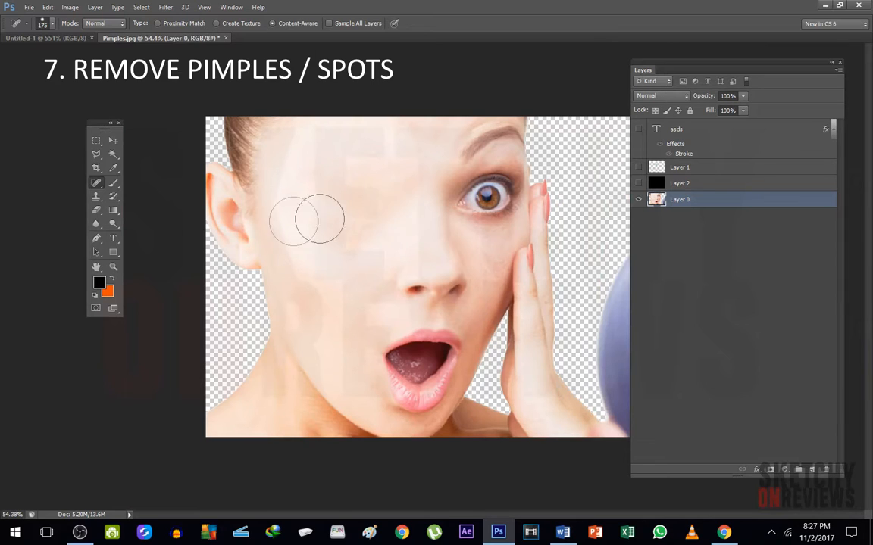
key("alt")
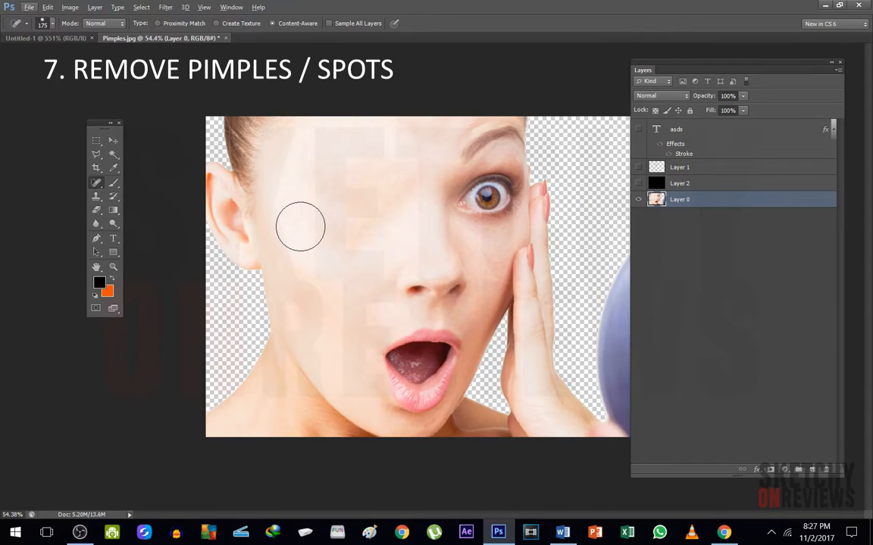
Outline the erased eye area with the Patch tool in Source mode and fill it from the remaining brown eye
right_click(97, 186)
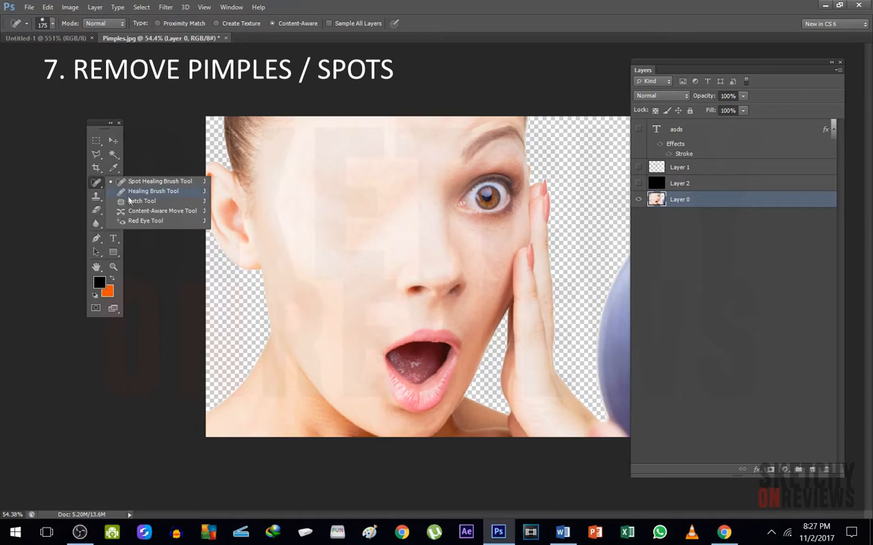
left_click(130, 202)
mouse_move(444, 212)
left_mouse_down()
mouse_move(465, 165)
mouse_move(496, 160)
mouse_move(528, 190)
mouse_move(517, 218)
mouse_move(495, 228)
mouse_move(442, 216)
mouse_move(470, 200)
mouse_move(367, 216)
mouse_move(390, 208)
left_mouse_up()
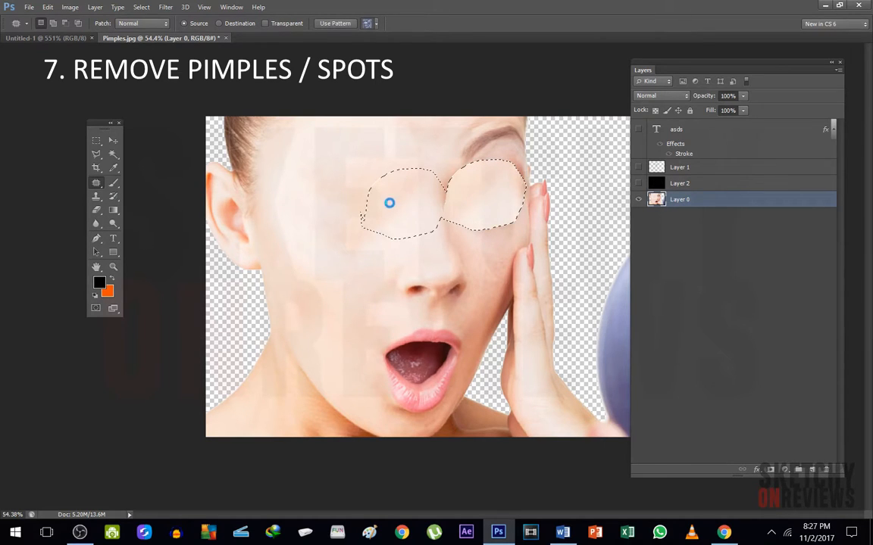
key("ctrl+z")
left_click(376, 226)
mouse_move(385, 222)
left_mouse_down()
mouse_move(298, 194)
mouse_move(297, 161)
mouse_move(346, 154)
mouse_move(390, 182)
mouse_move(382, 217)
mouse_move(365, 203)
mouse_move(483, 197)
left_mouse_up()
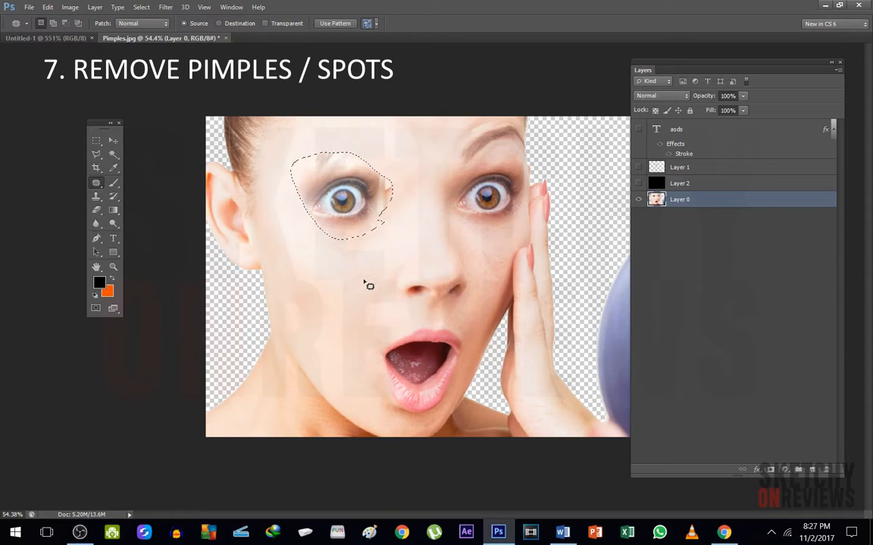
scroll(376, 305, "down", 1)
scroll(377, 305, "down", 2)
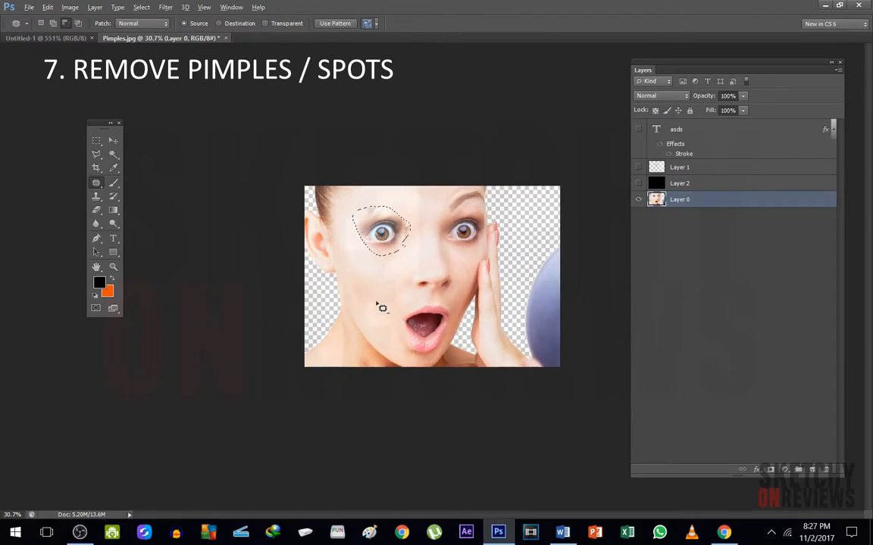